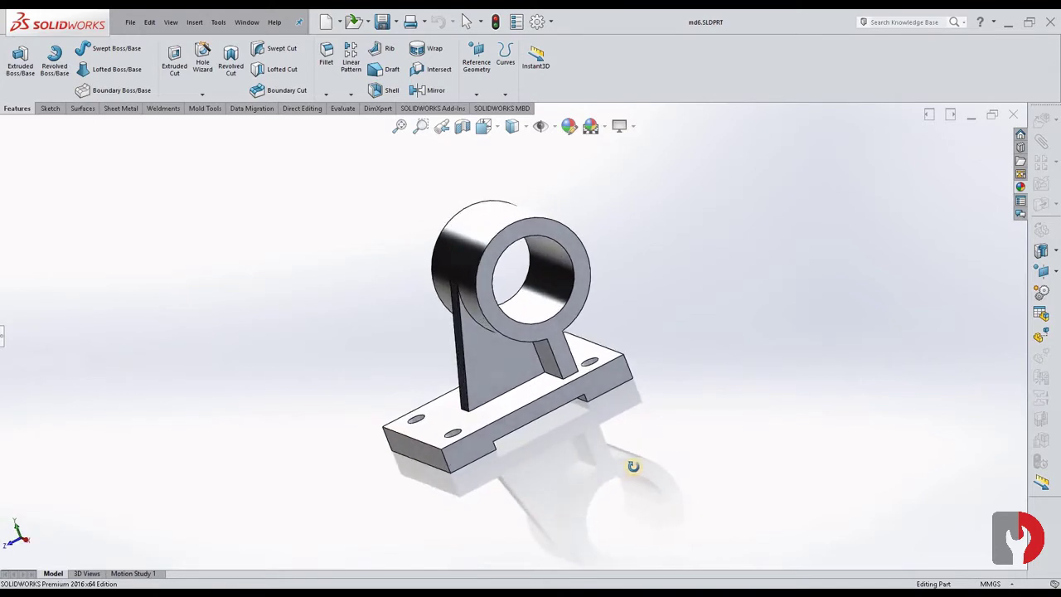
middle_click_drag(637, 479, 995, 483)
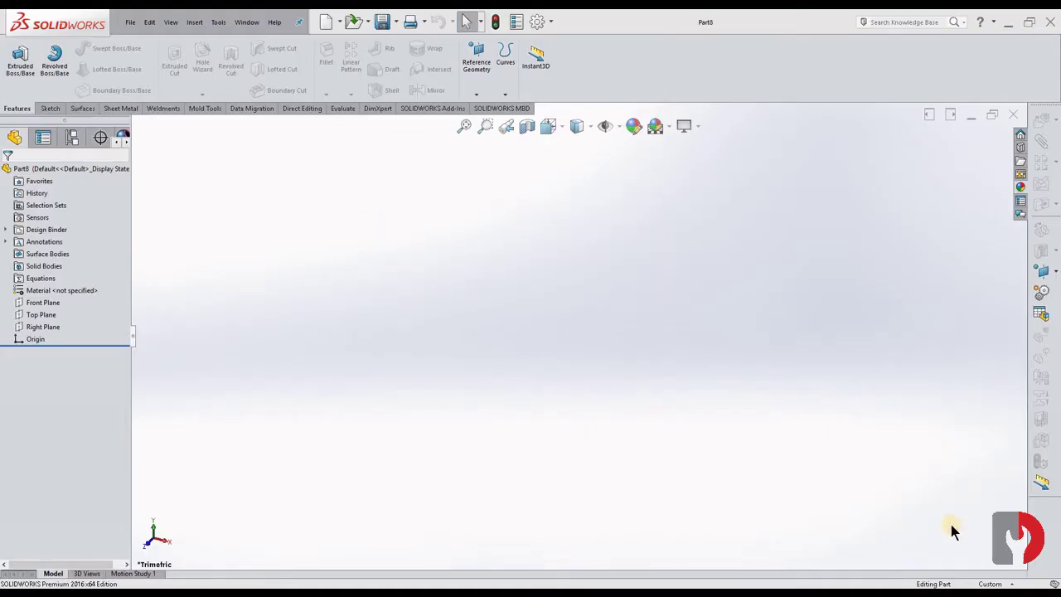
- Set the document units to MMGS and start a sketch on the Right Plane
left_click(991, 584)
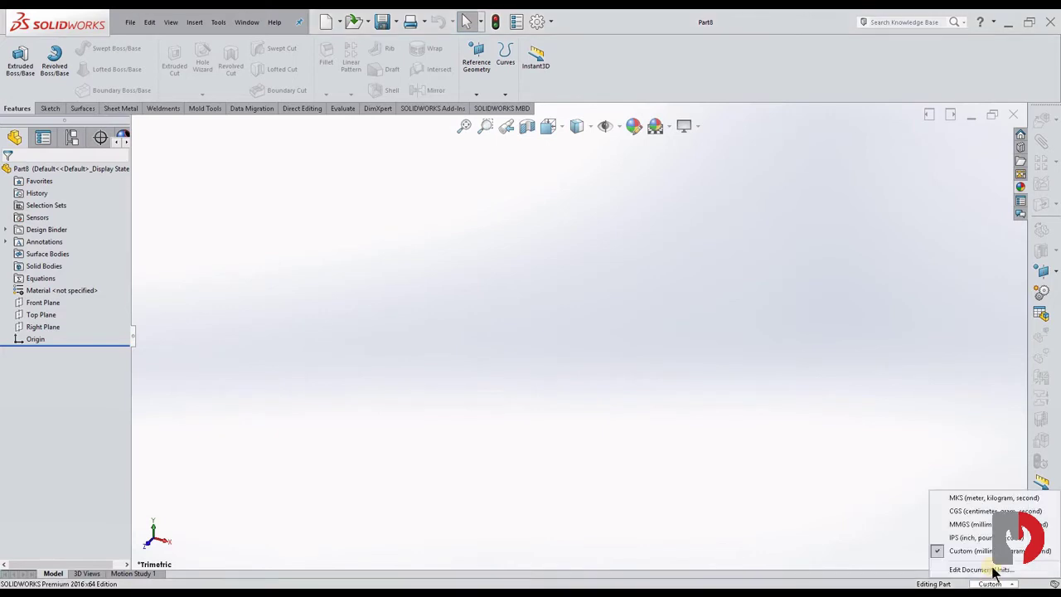
left_click(969, 523)
left_click(39, 328)
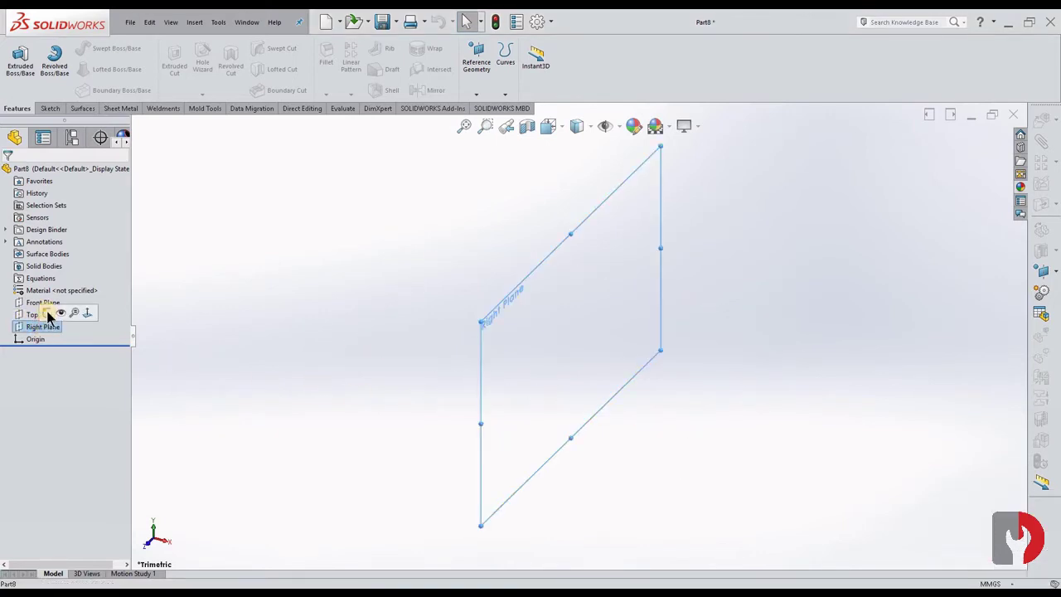
left_click(47, 313)
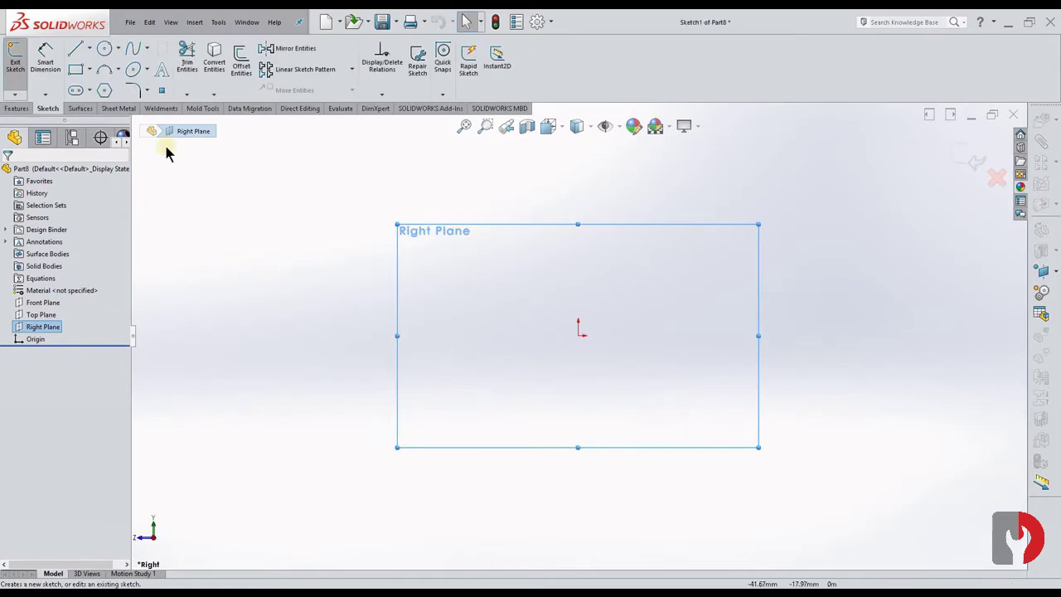
- Sketch a vertical centerline about 95 mm long down to the origin and a horizontal centerline extending from the origin
left_click(91, 50)
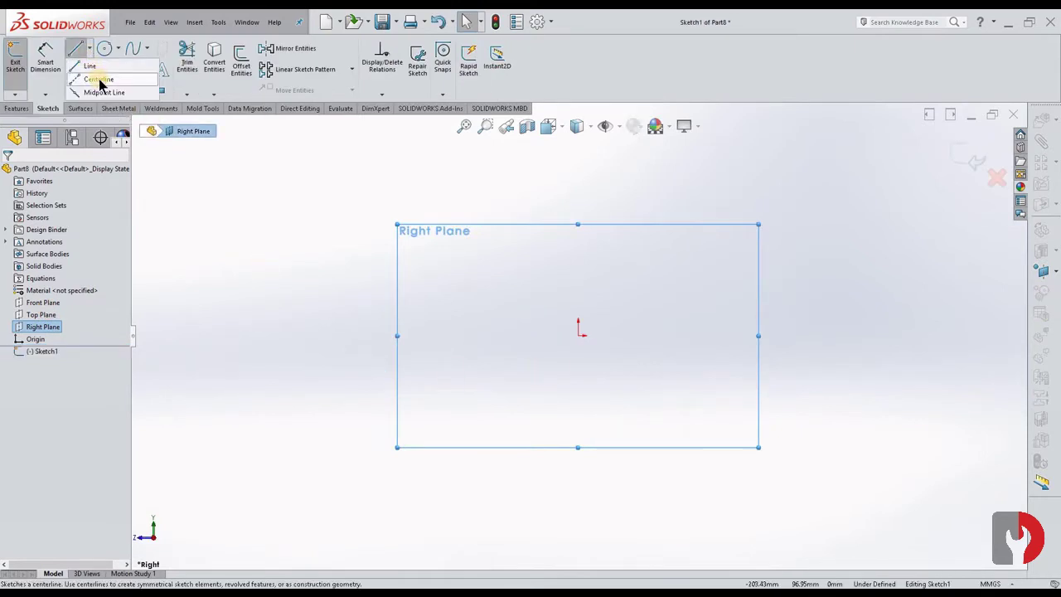
left_click(99, 80)
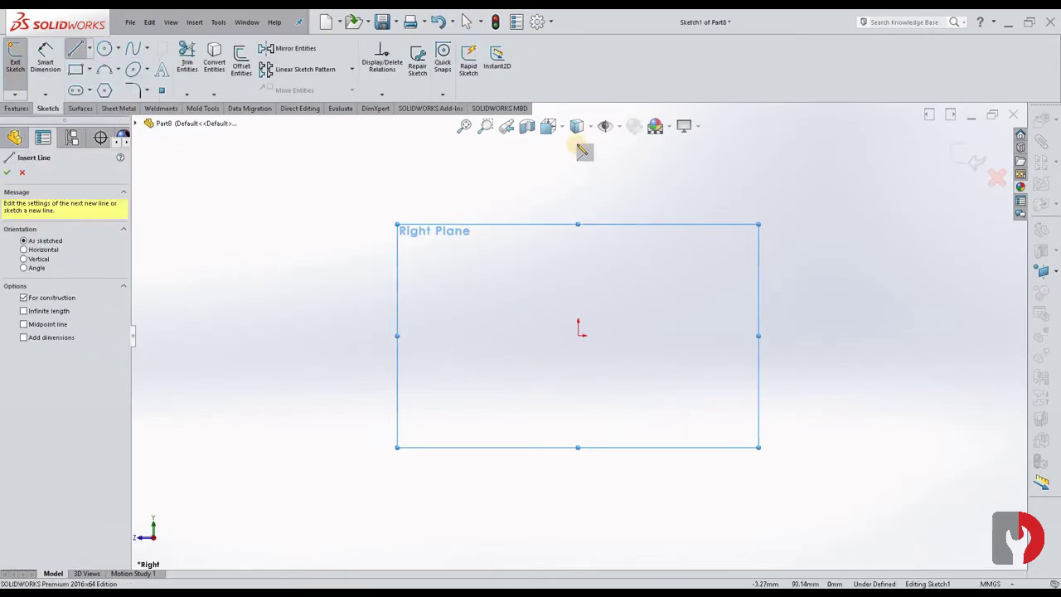
left_click(578, 328)
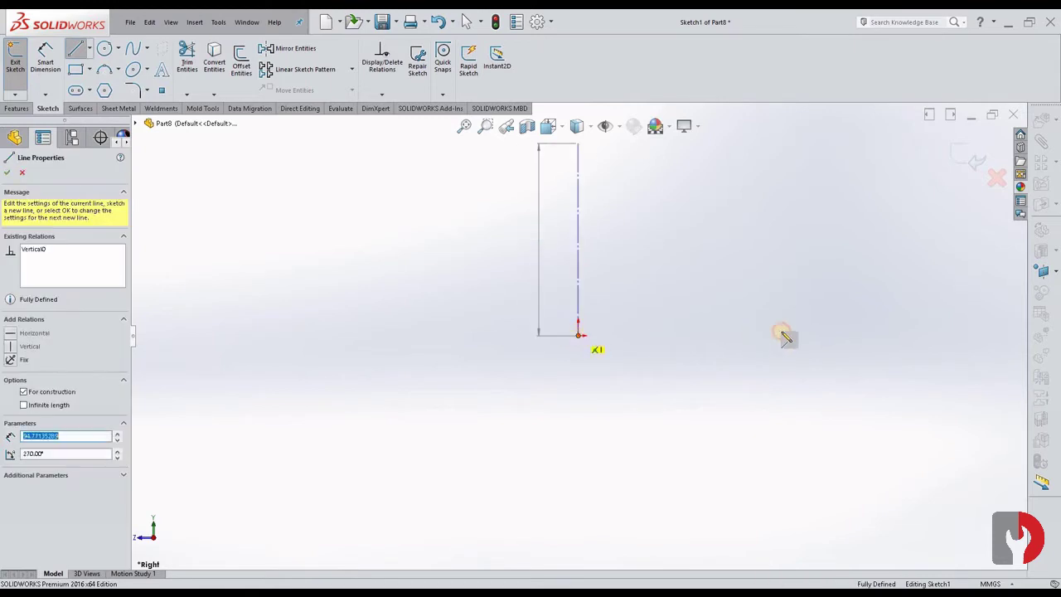
left_click(828, 336)
key("Escape")
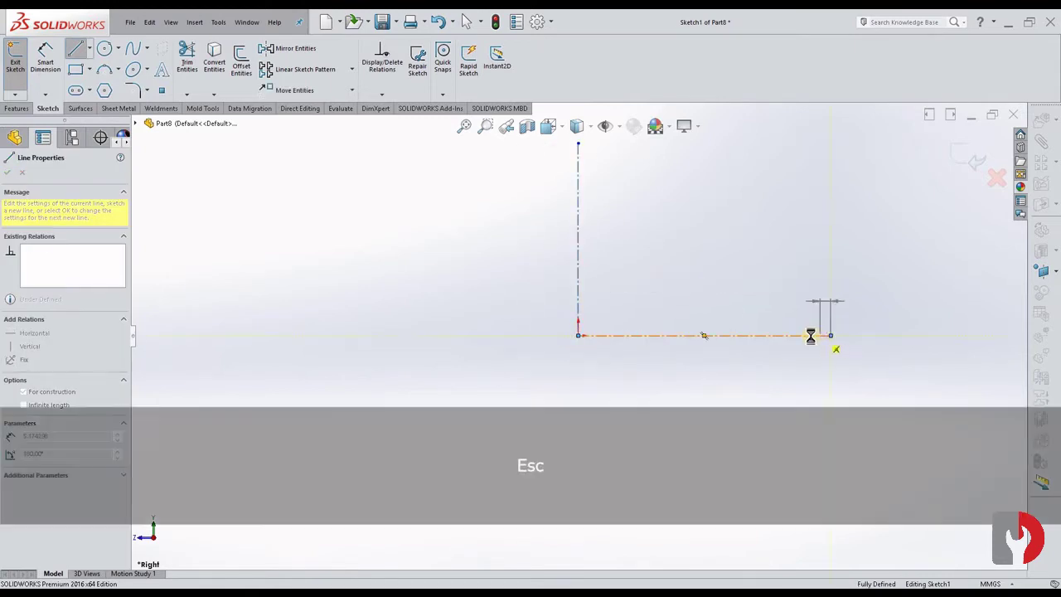
- Sketch a stepped half-profile with lines starting and ending on the vertical centerline, about 111 mm wide and 55 mm high, with an inner edge about 82 mm long
left_click(76, 51)
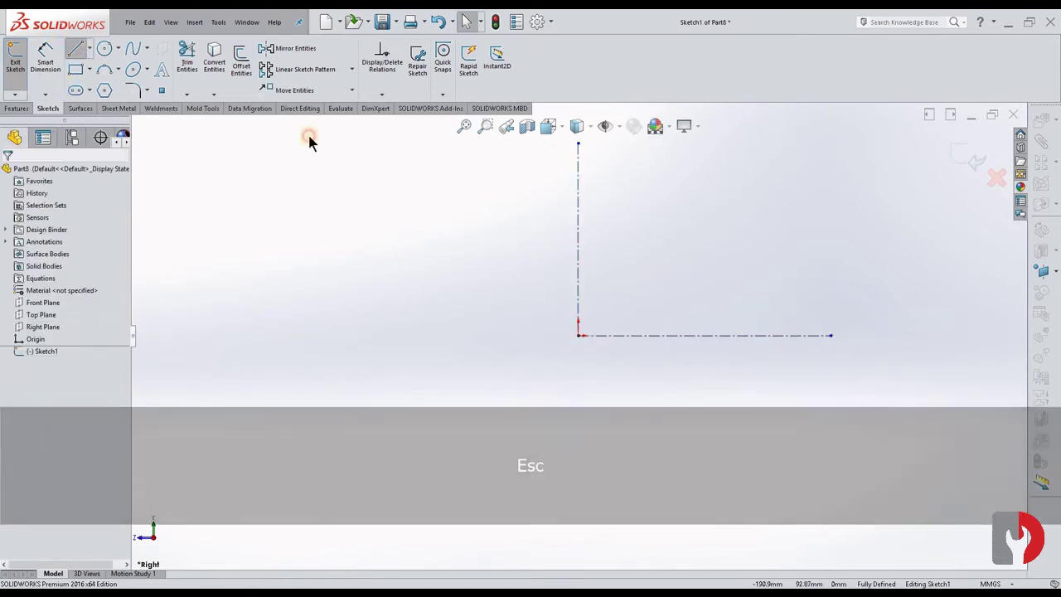
left_click(578, 224)
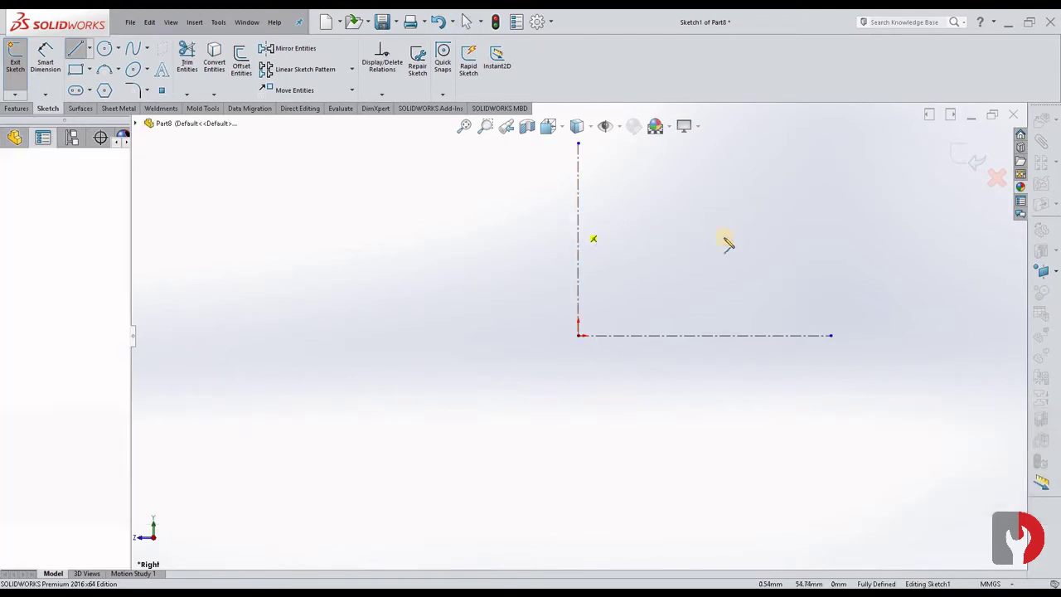
left_click(803, 223)
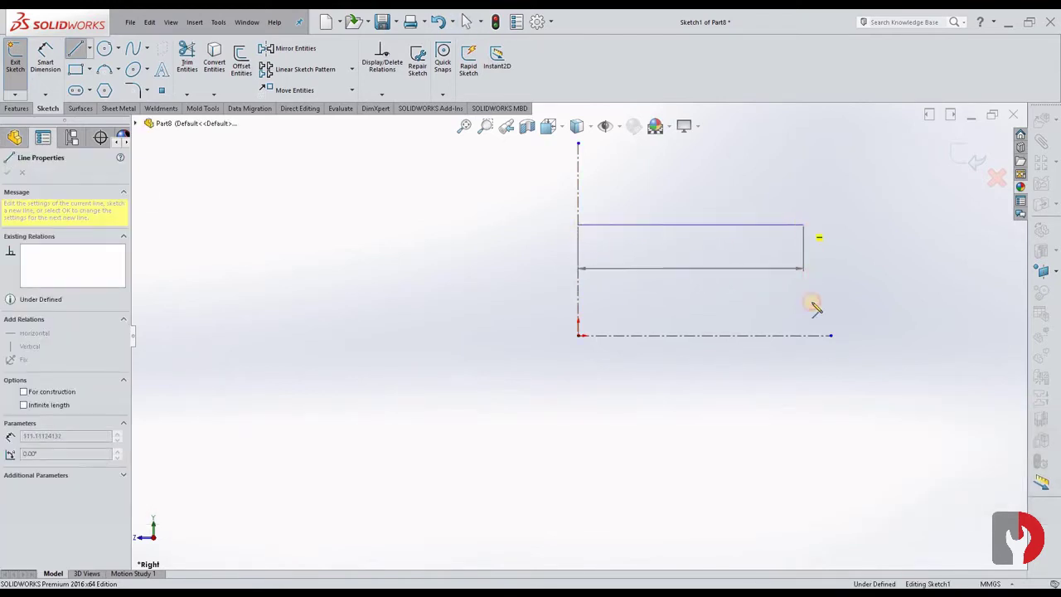
left_click(803, 336)
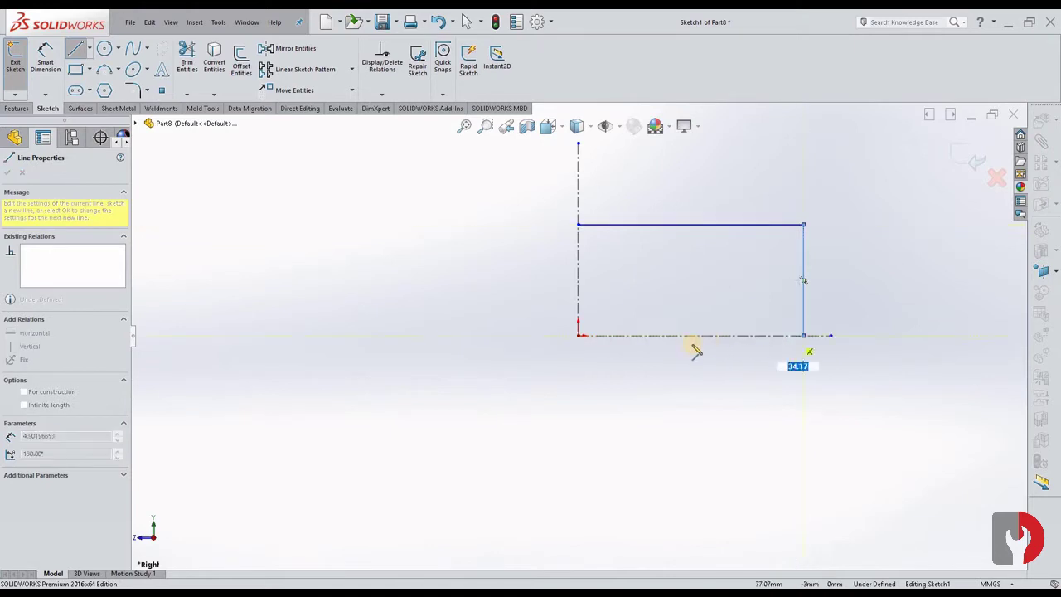
left_click(744, 335)
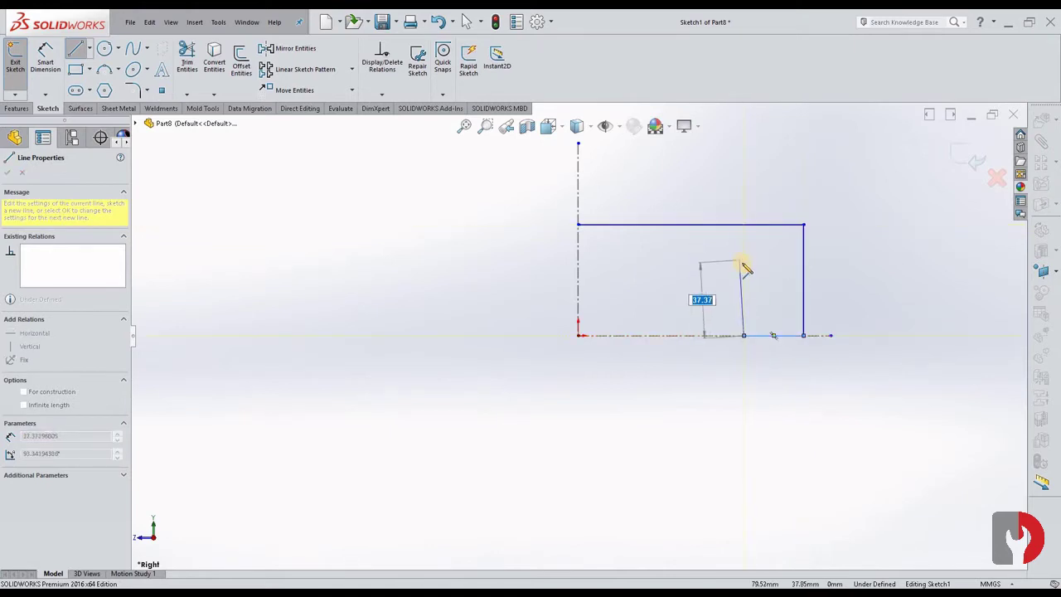
left_click(742, 266)
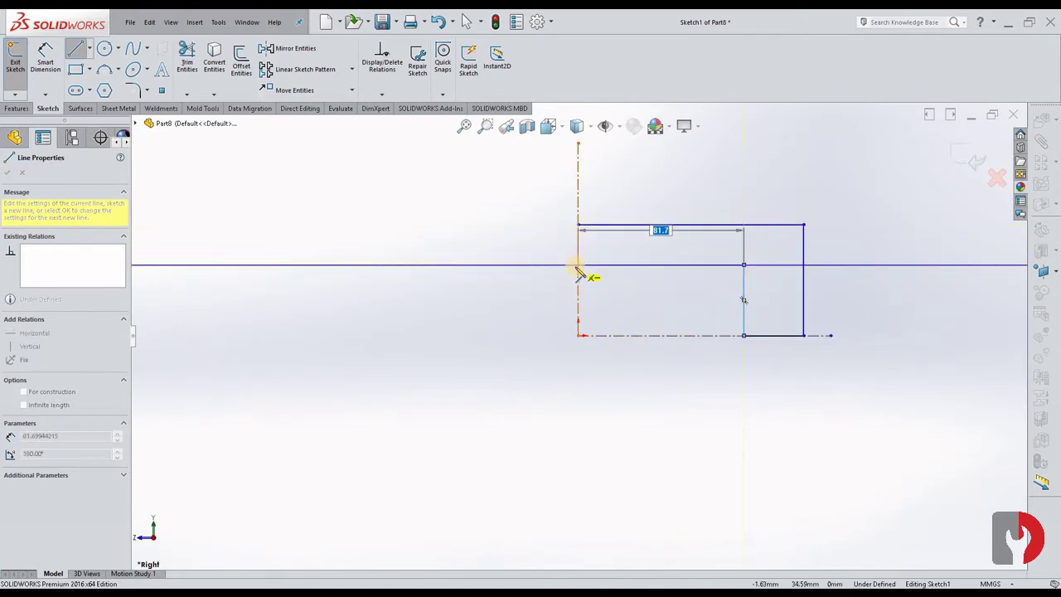
left_click(578, 266)
key("Escape")
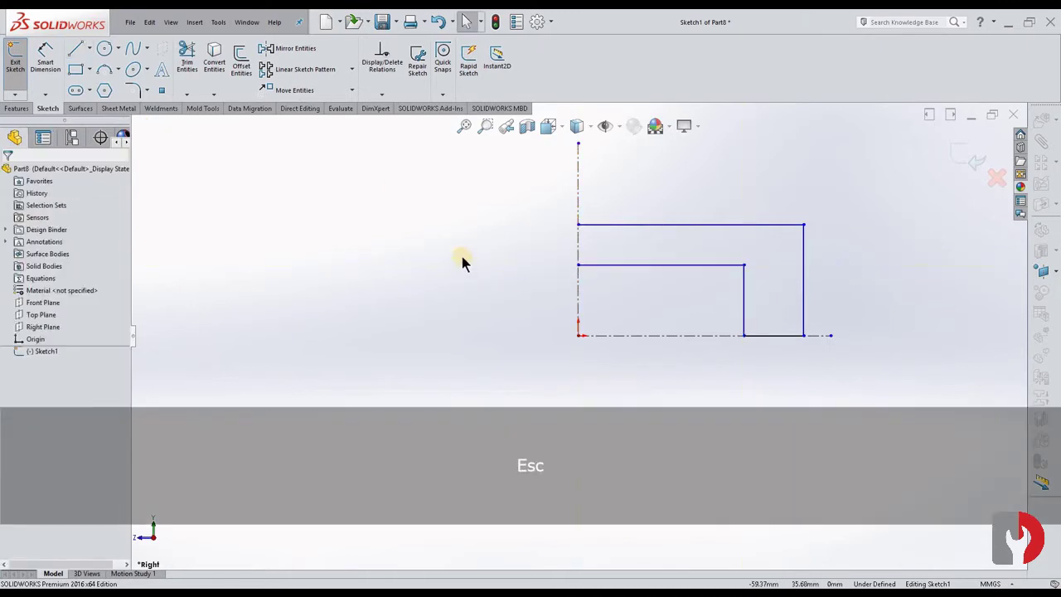
- Dimension the profile's outer vertical edge 60 mm and its inner vertical edge 30 mm from the vertical centerline
left_click(46, 57)
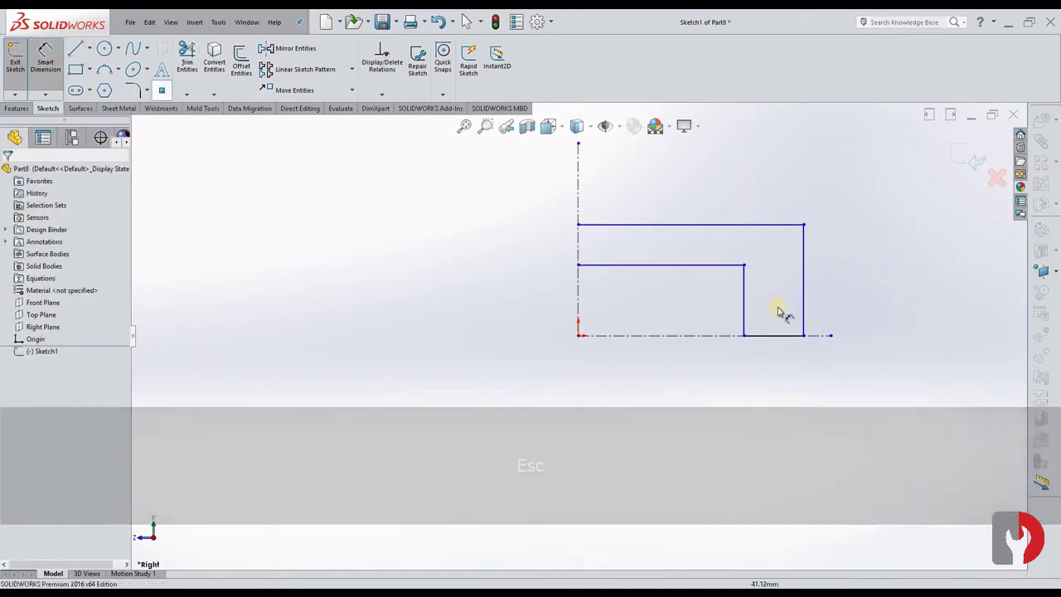
left_click(801, 307)
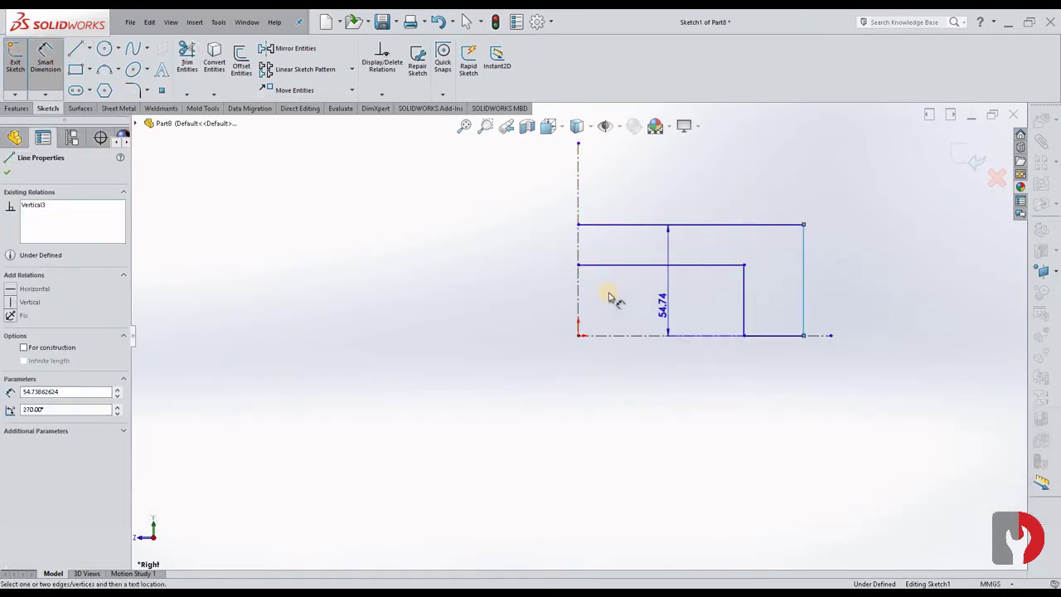
left_click(578, 300)
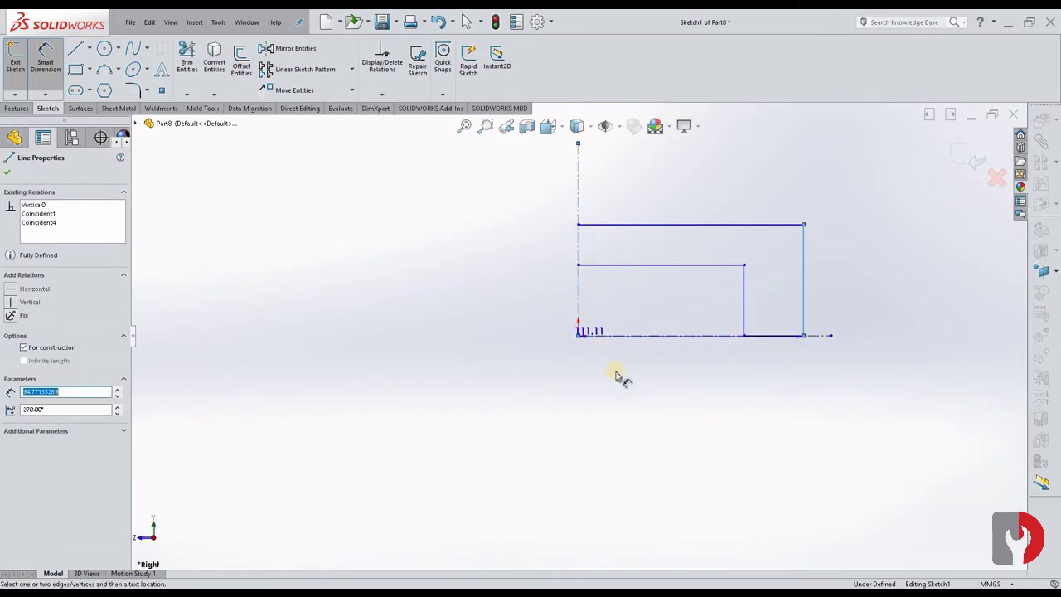
left_click(658, 395)
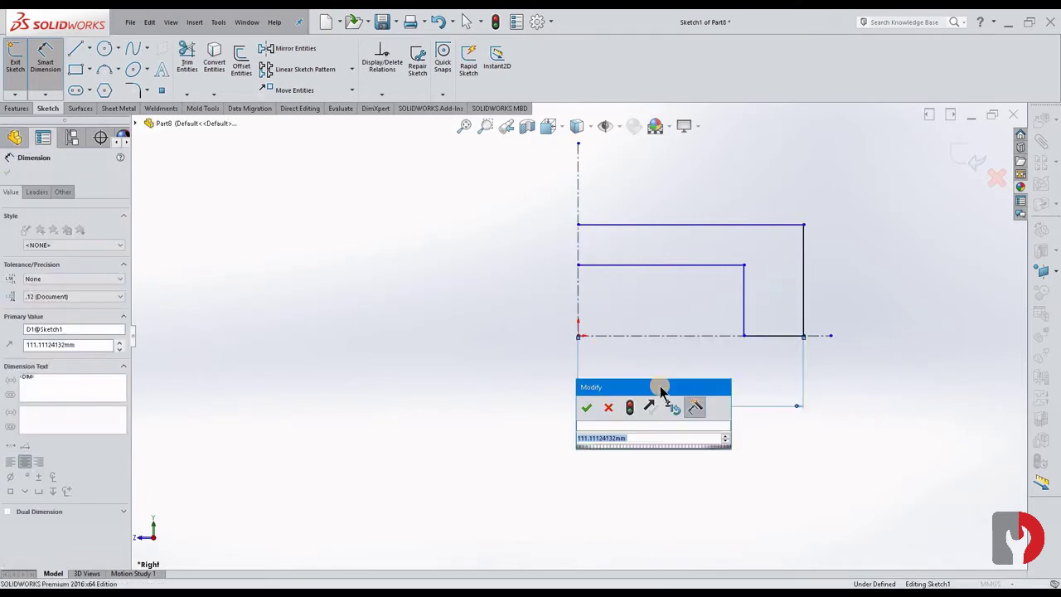
type("60")
key("Return")
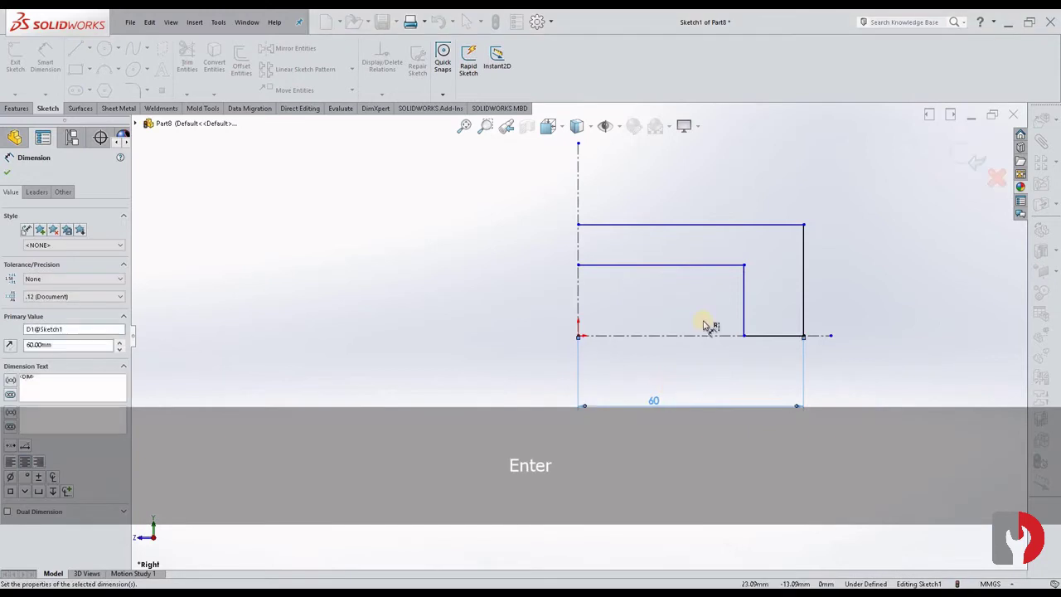
left_click(744, 303)
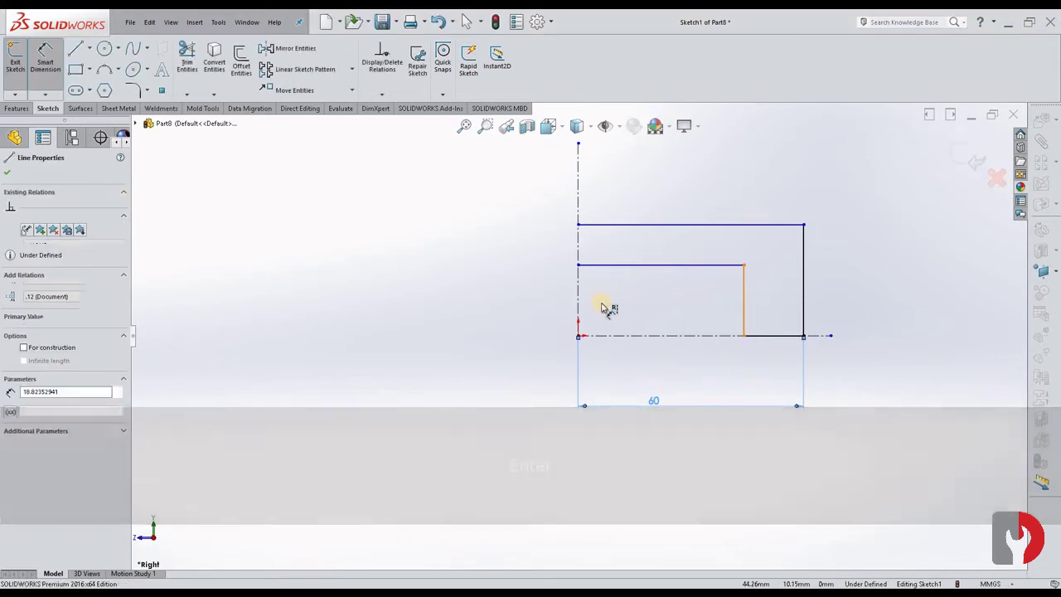
left_click(657, 383)
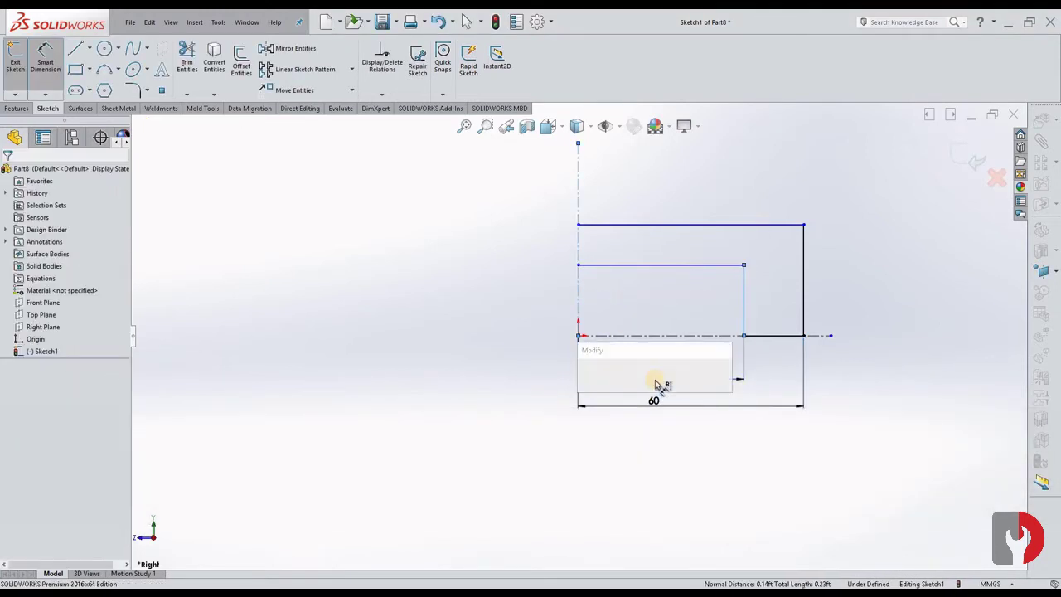
key("Return")
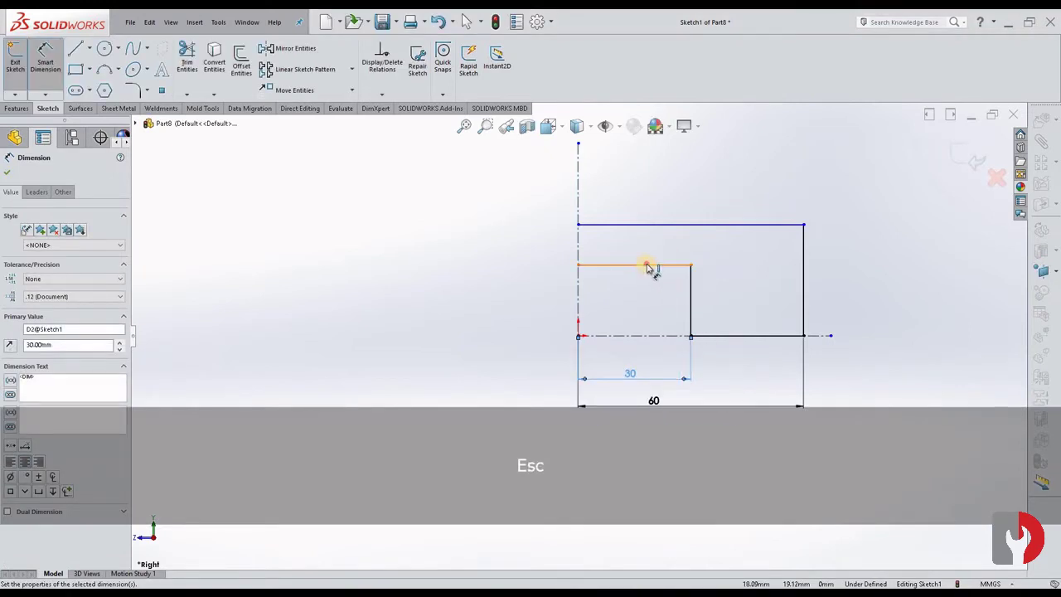
- Dimension the recess's horizontal edge 5 mm above the horizontal centerline
left_click(652, 335)
left_click(919, 307)
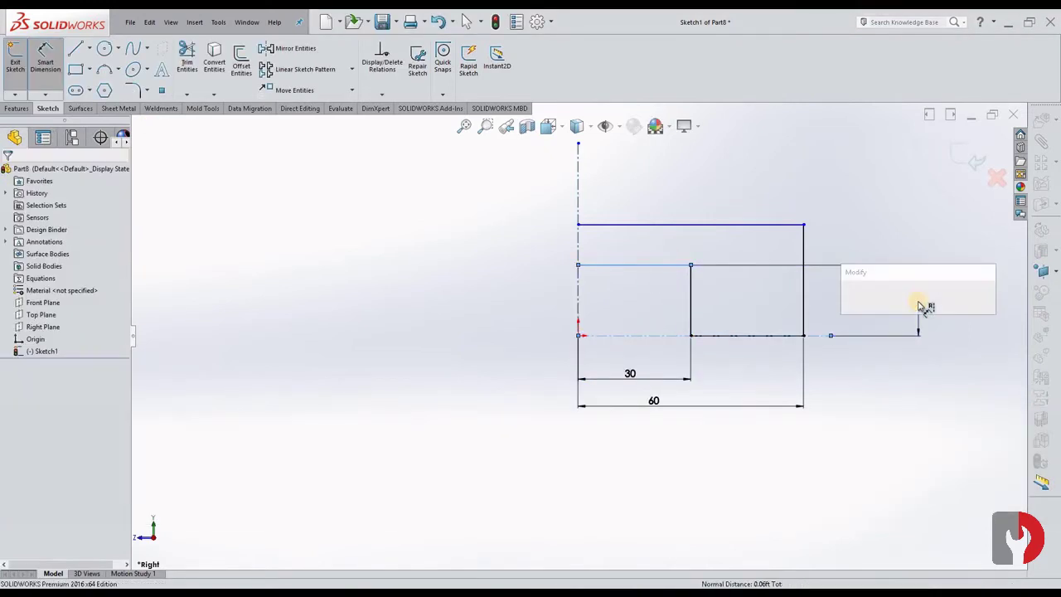
type("5")
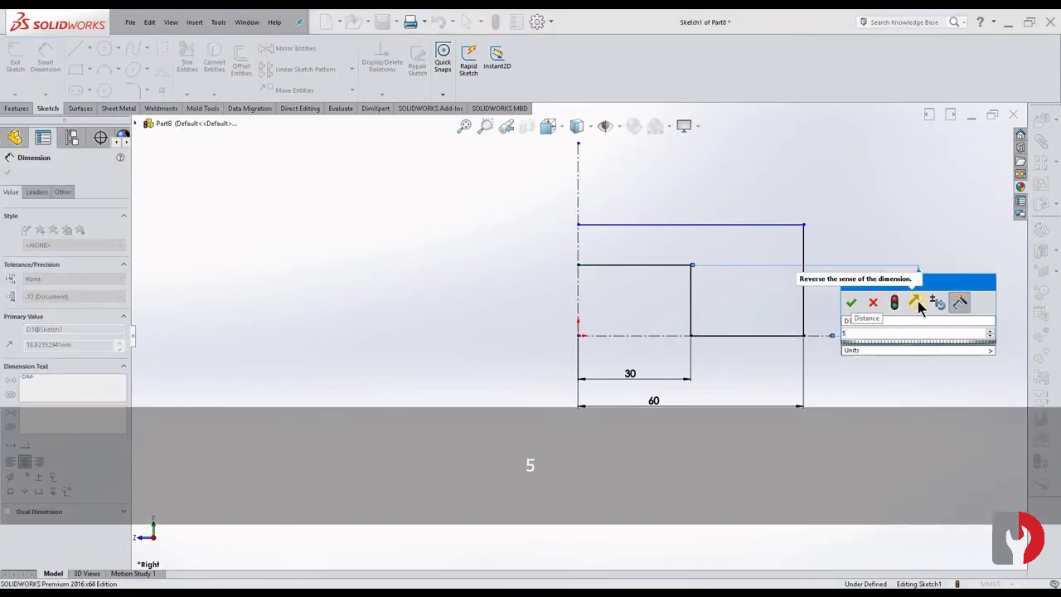
key("Return")
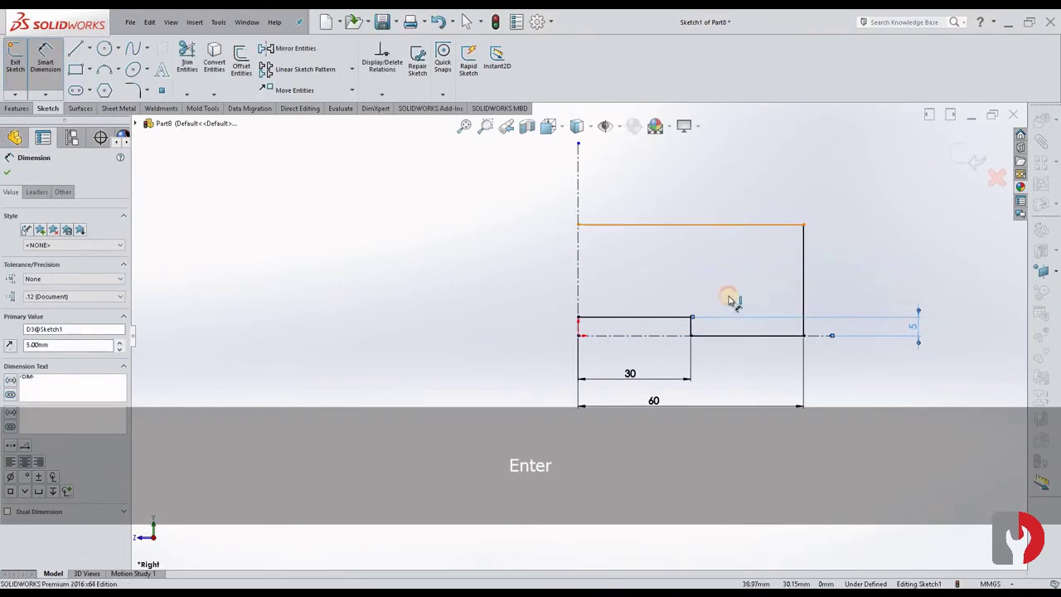
- Dimension the profile's upper edge 15 mm above the horizontal centerline, placing the dimension outside the profile beyond the 5 mm one
left_click(728, 336)
left_click(728, 336)
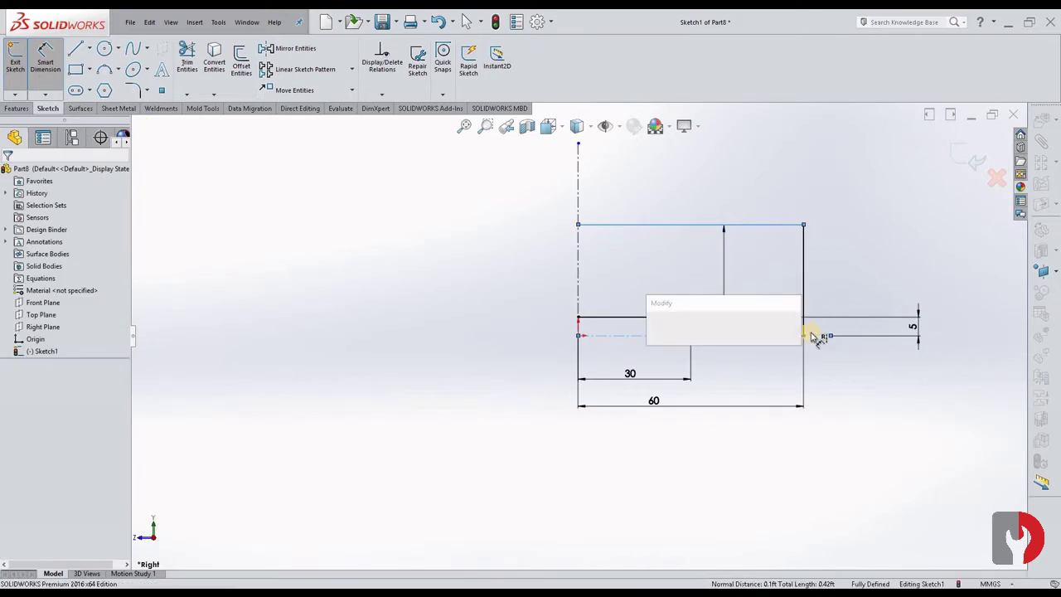
left_click(686, 331)
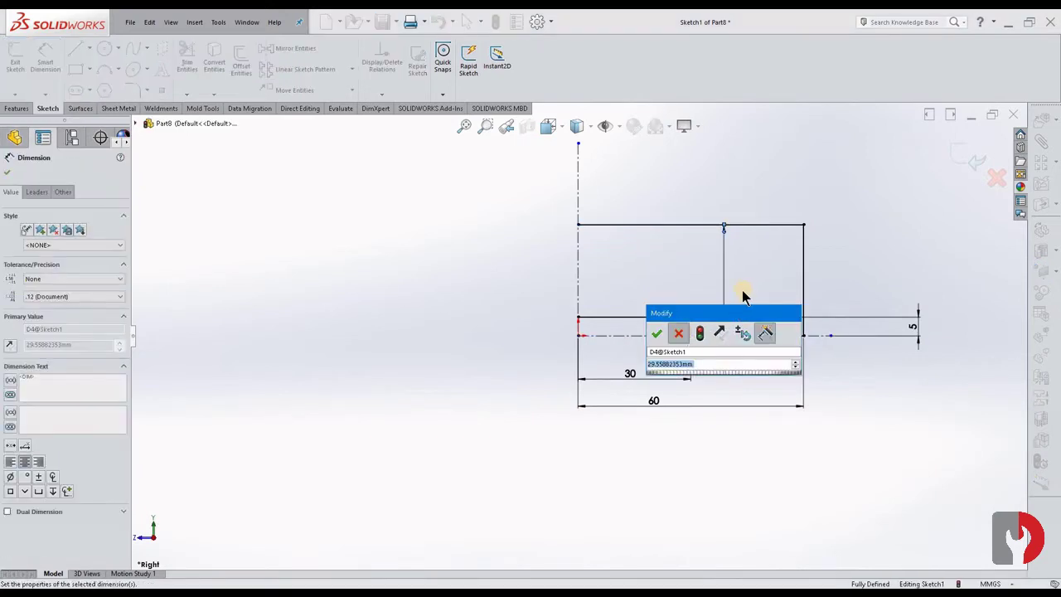
left_click_drag(725, 333, 954, 315)
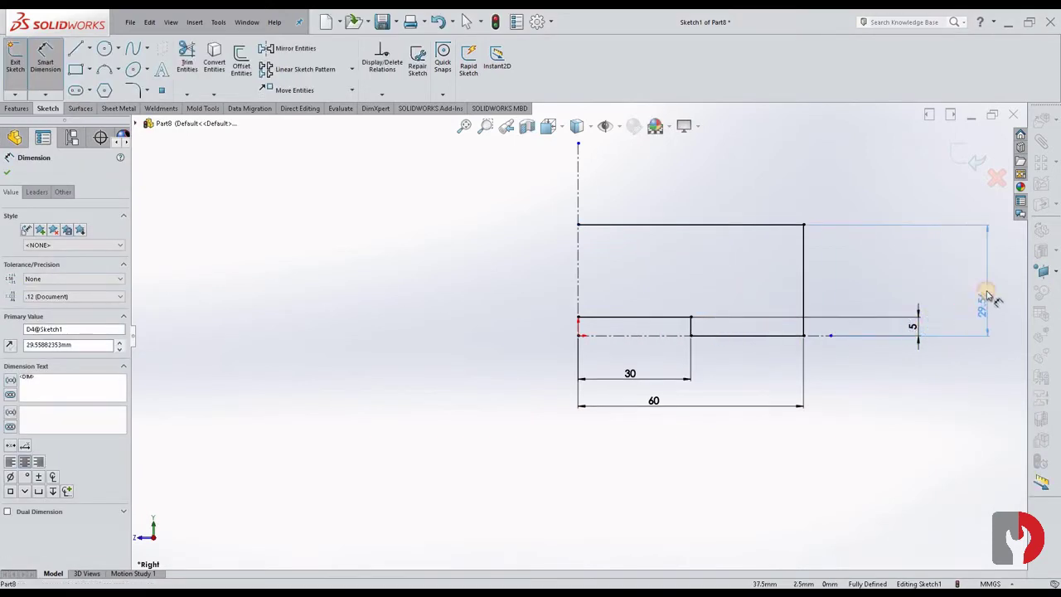
left_click(987, 288)
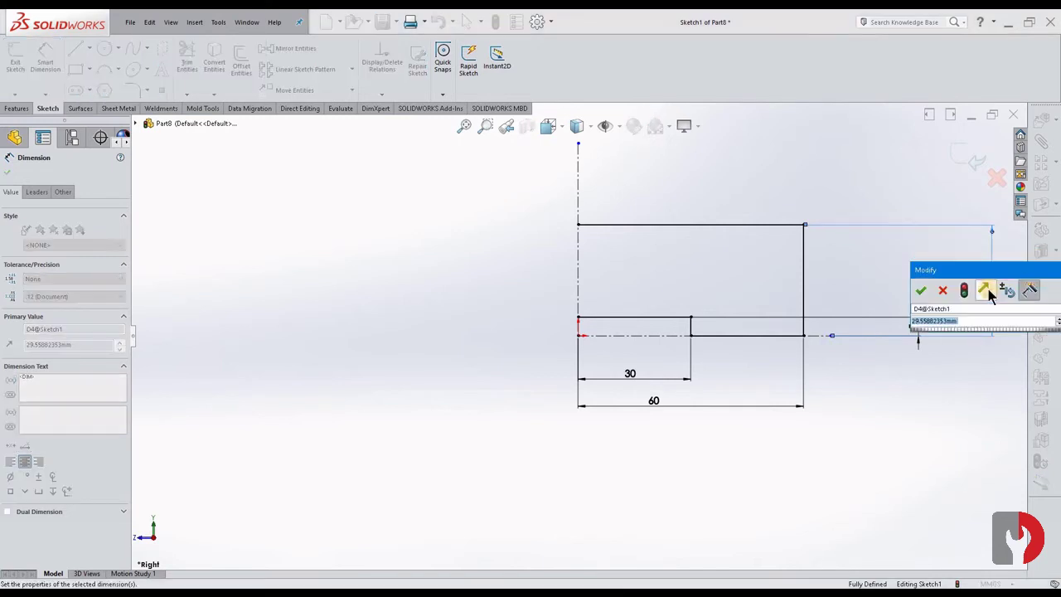
type("15")
key("Return")
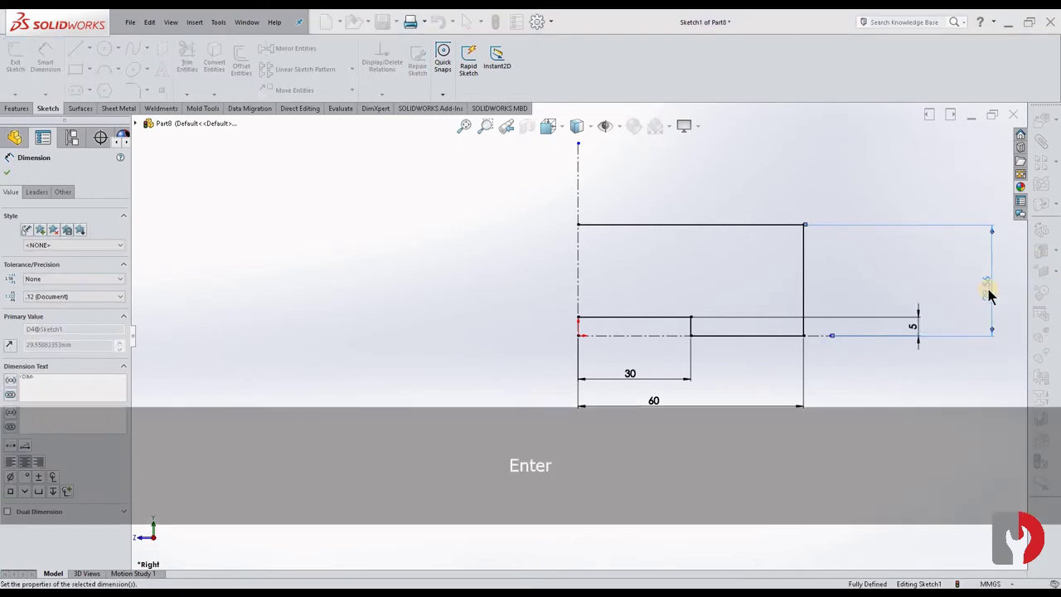
- Mirror the five lines of the stepped half-profile about the vertical centerline, keeping the originals
left_click(763, 227)
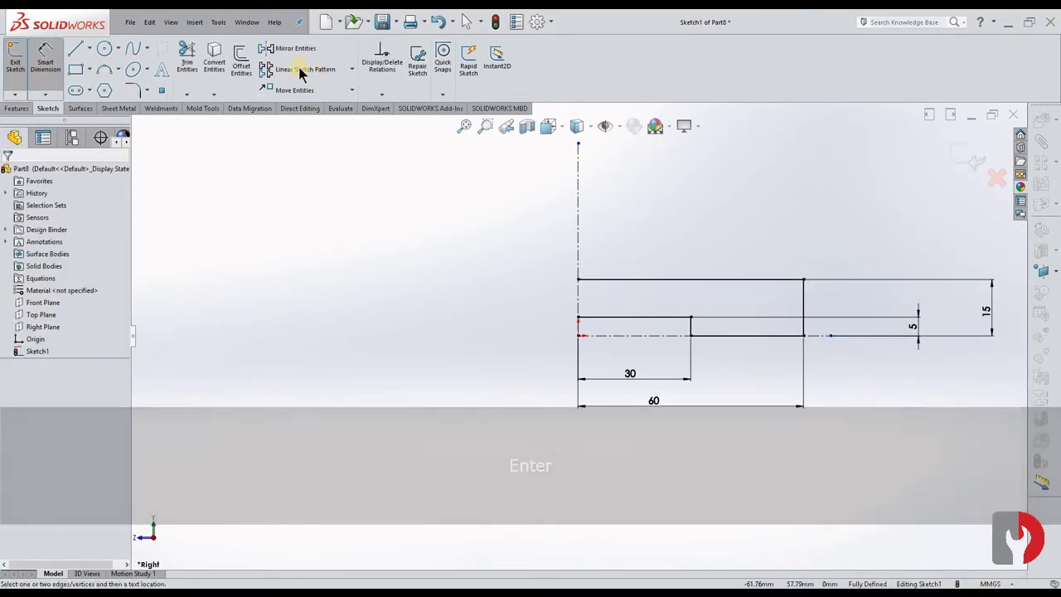
left_click(687, 280)
left_click(805, 308)
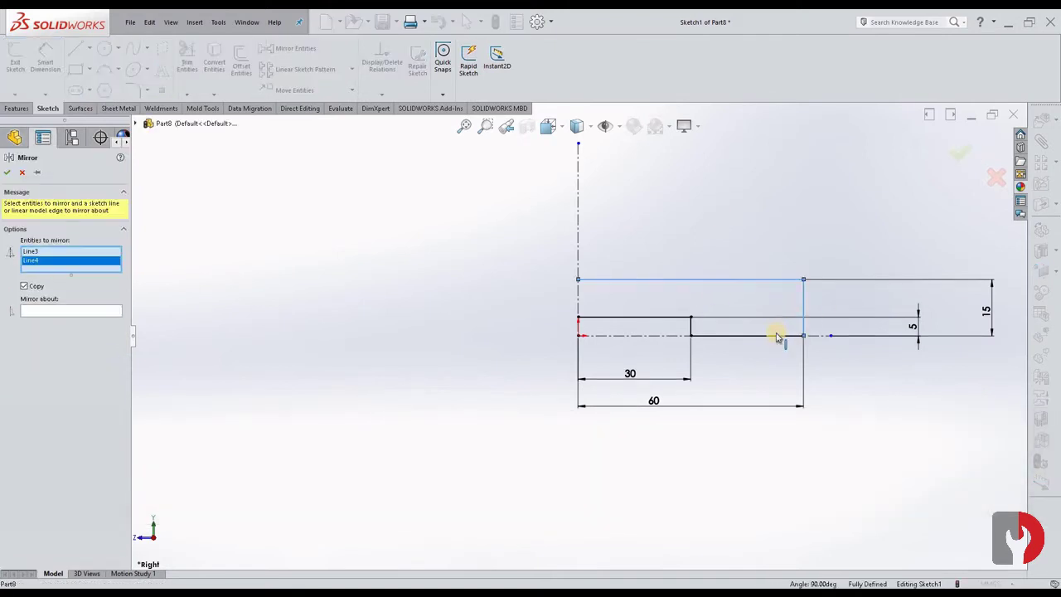
left_click(778, 336)
left_click(653, 318)
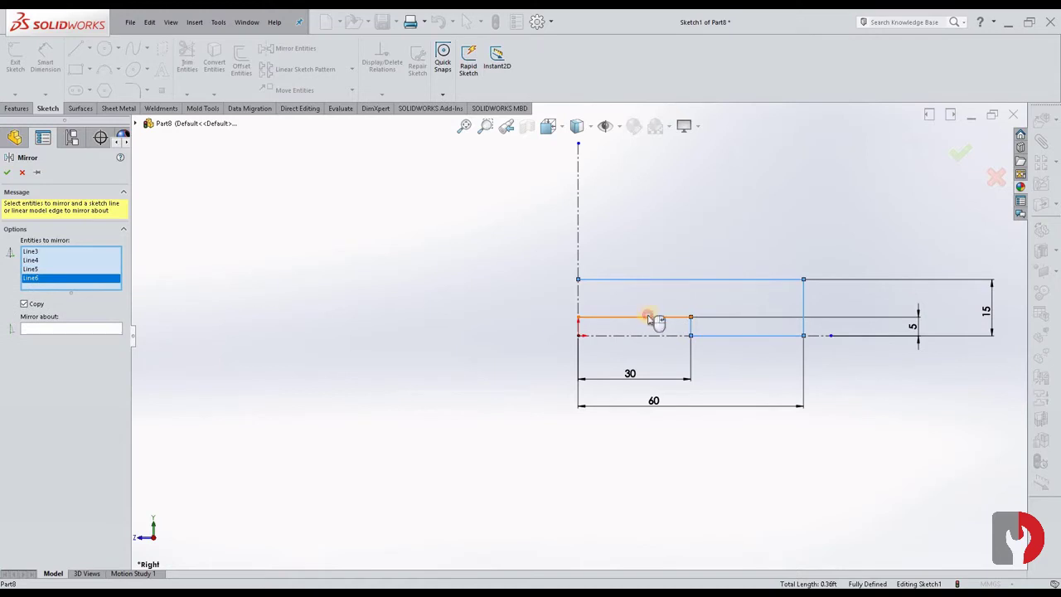
left_click(654, 318)
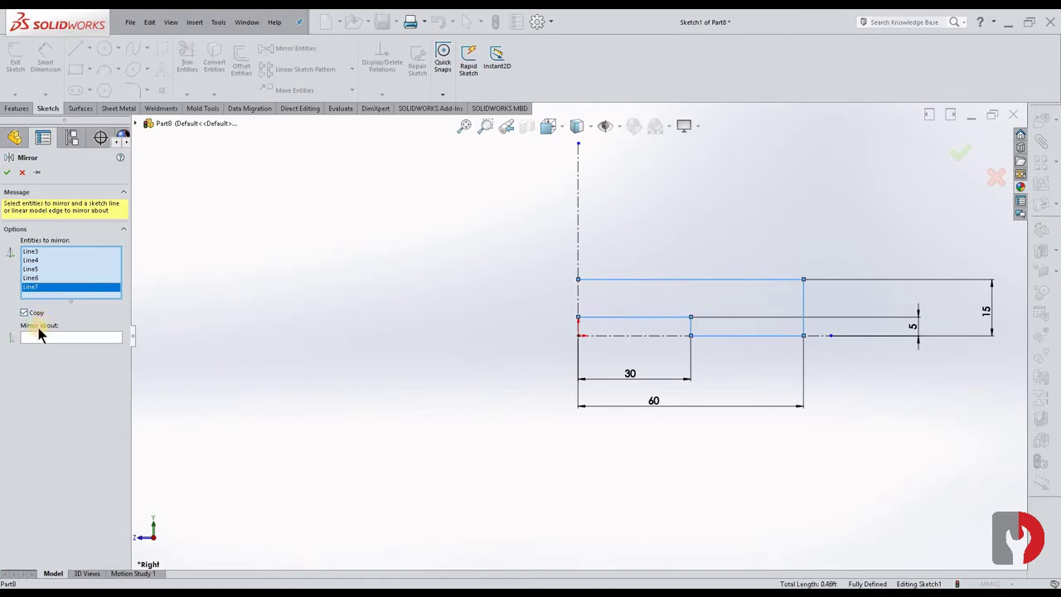
left_click(93, 336)
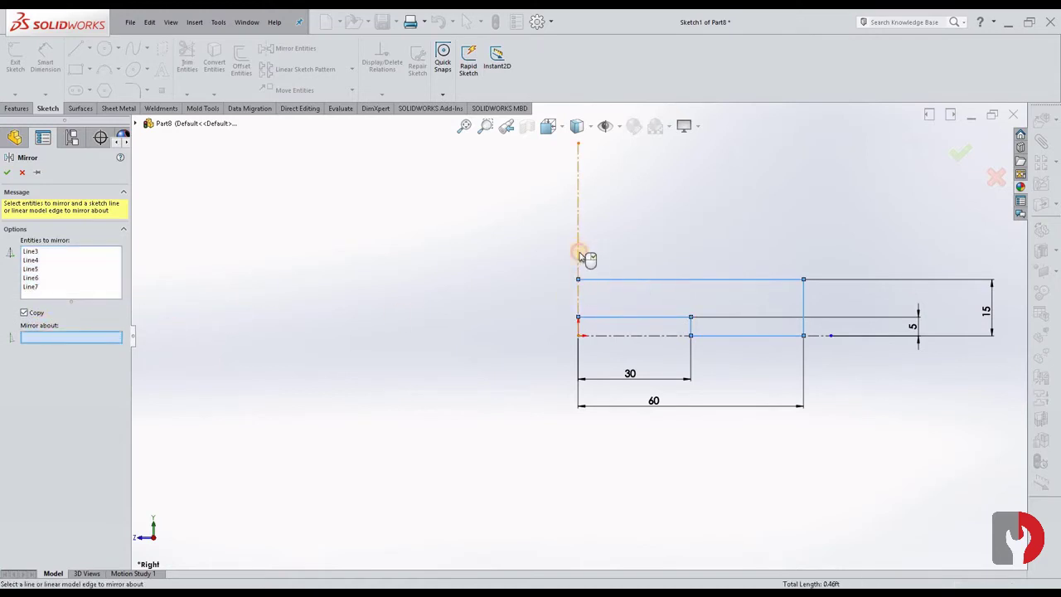
left_click(578, 256)
left_click(967, 157)
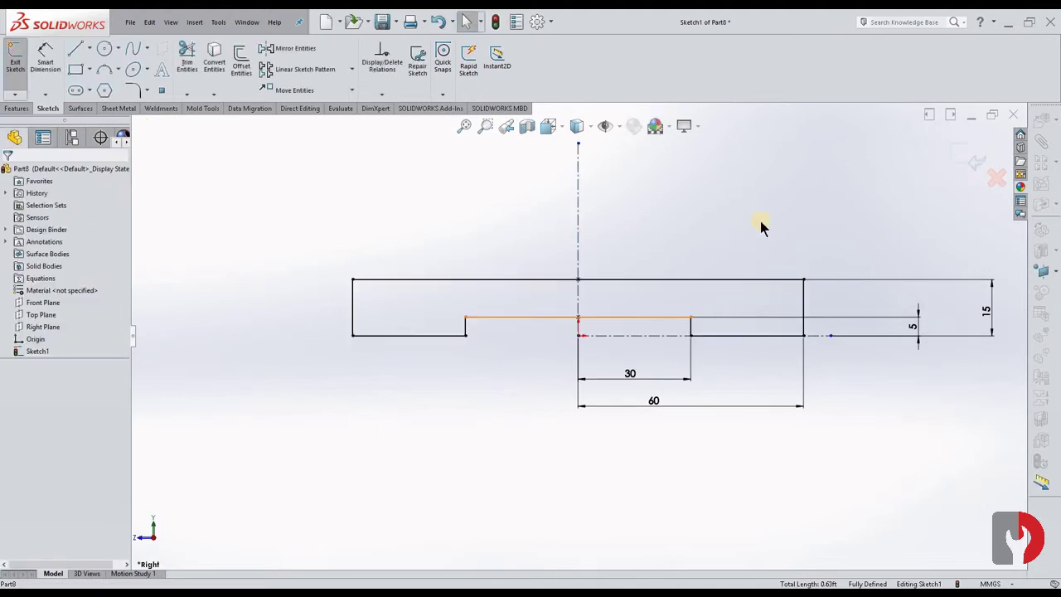
- Draw a second vertical centerline crossing the plate and extending above and below it, about 21 mm inside the dimensioned outer vertical edge
left_click(91, 49)
left_click(106, 80)
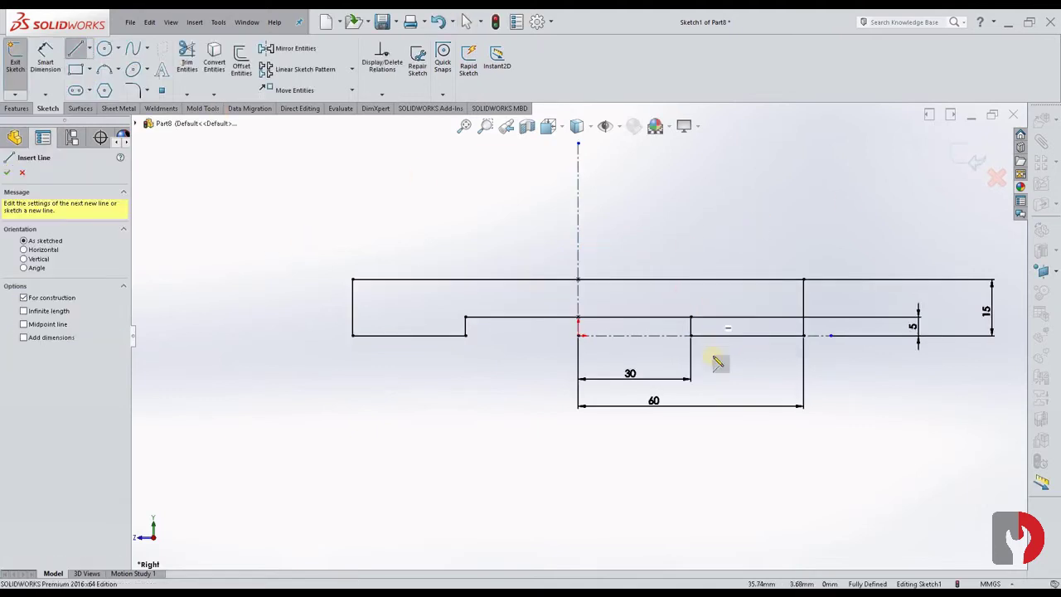
left_click(726, 441)
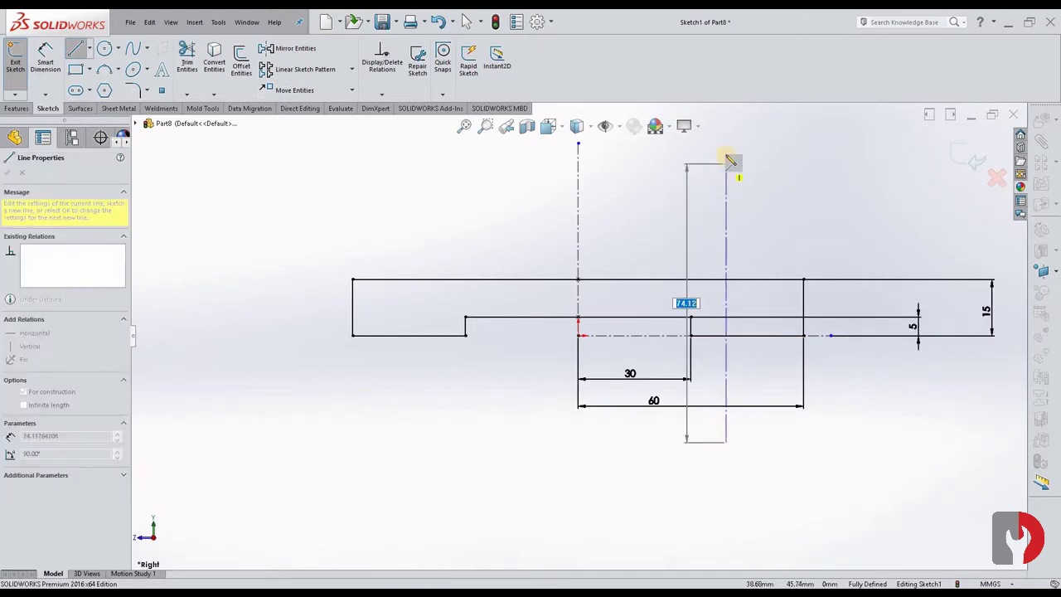
left_click(726, 155)
key("Escape")
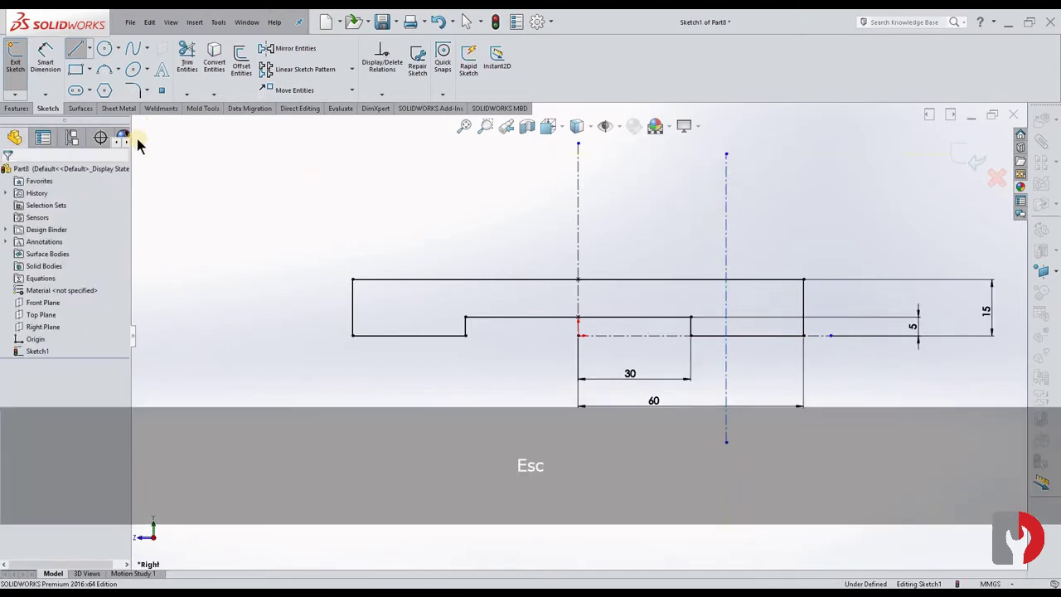
- Dimension the new centerline 30 mm from the profile's outer vertical edge
left_click(45, 54)
left_click(728, 256)
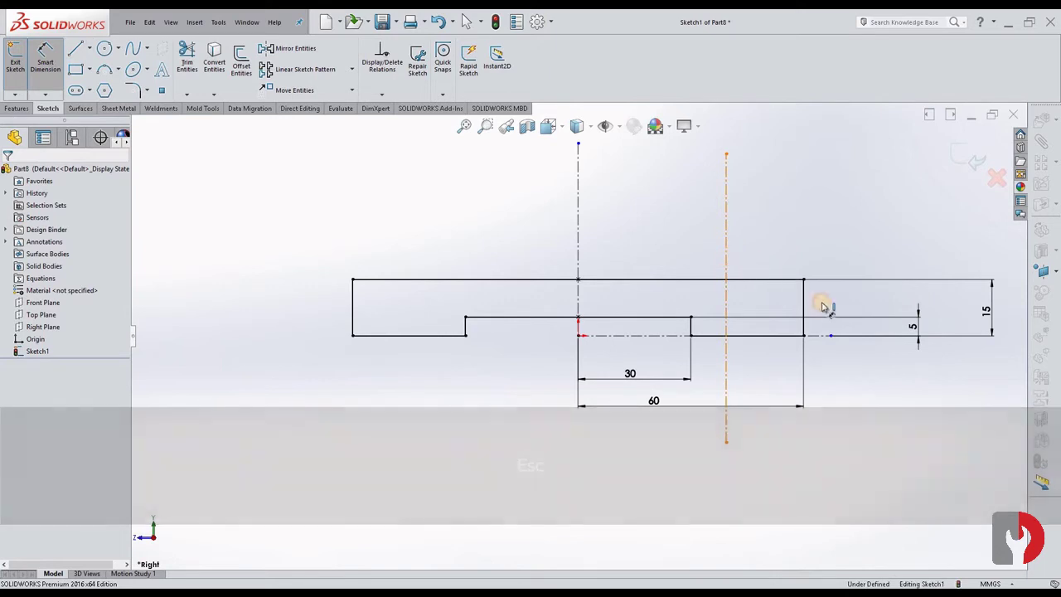
left_click(805, 307)
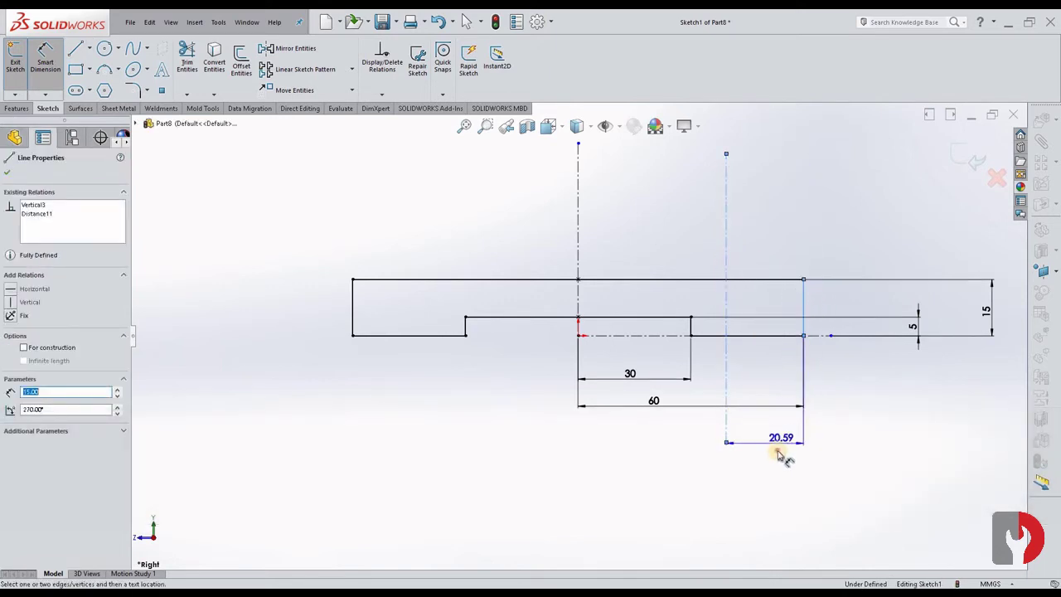
left_click(779, 455)
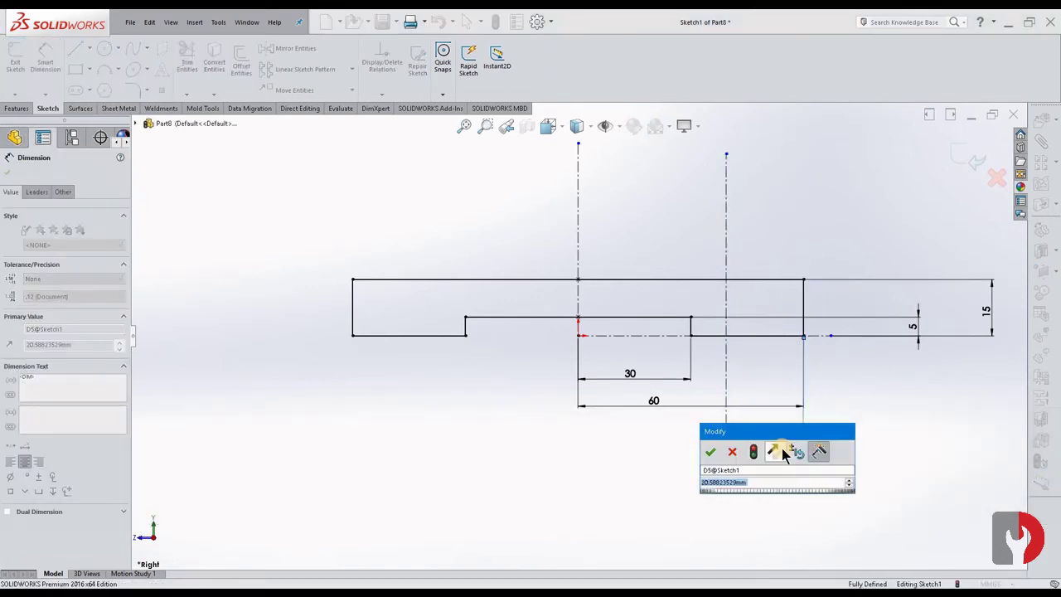
type("30")
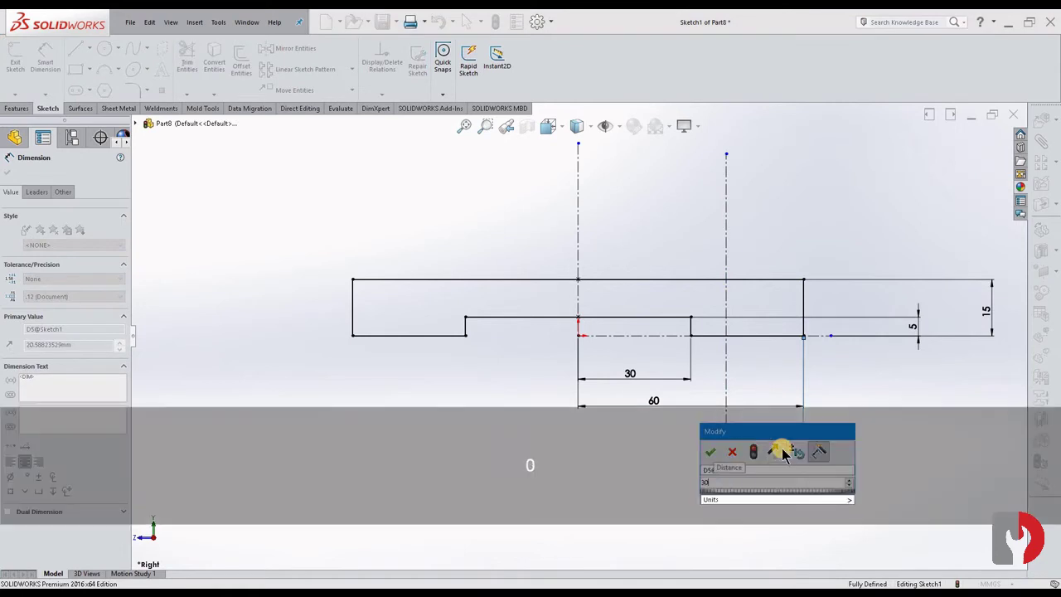
key("Return")
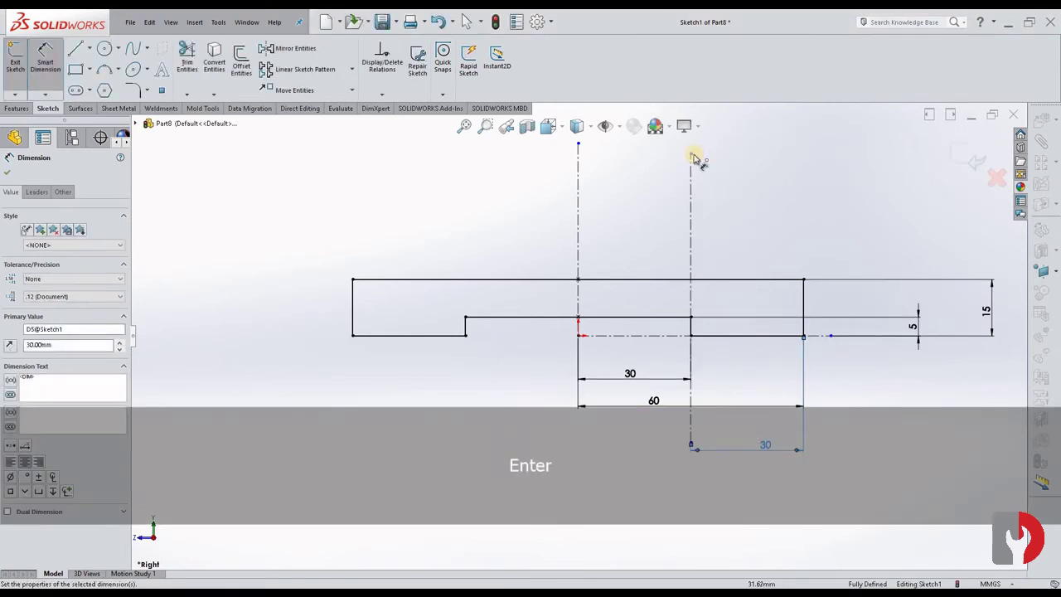
- Dimension the new centerline's upper endpoint 60 mm above the plate's upper edge
left_click(692, 154)
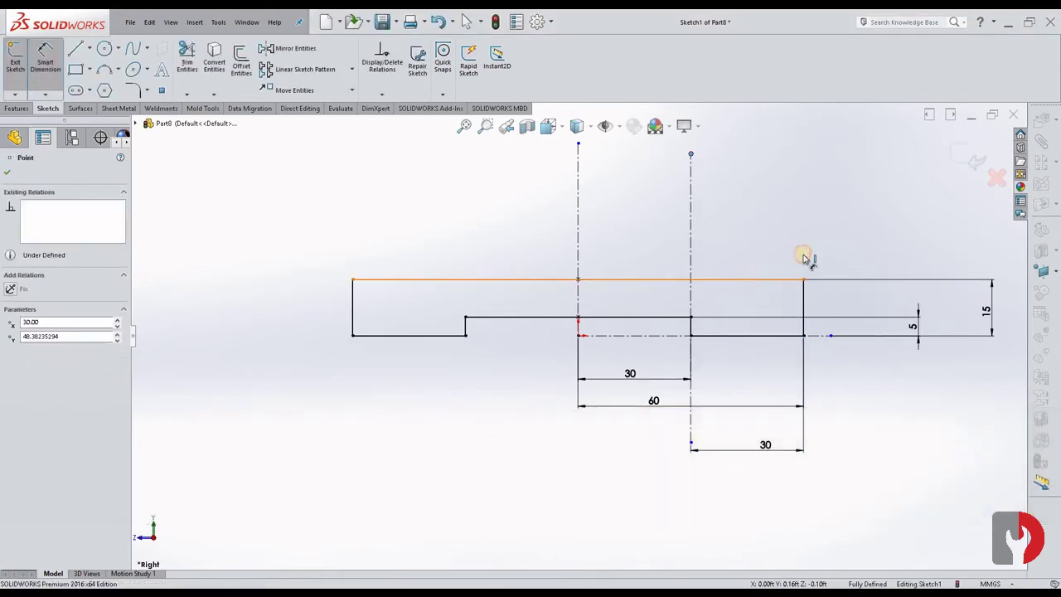
left_click(802, 255)
left_click(870, 217)
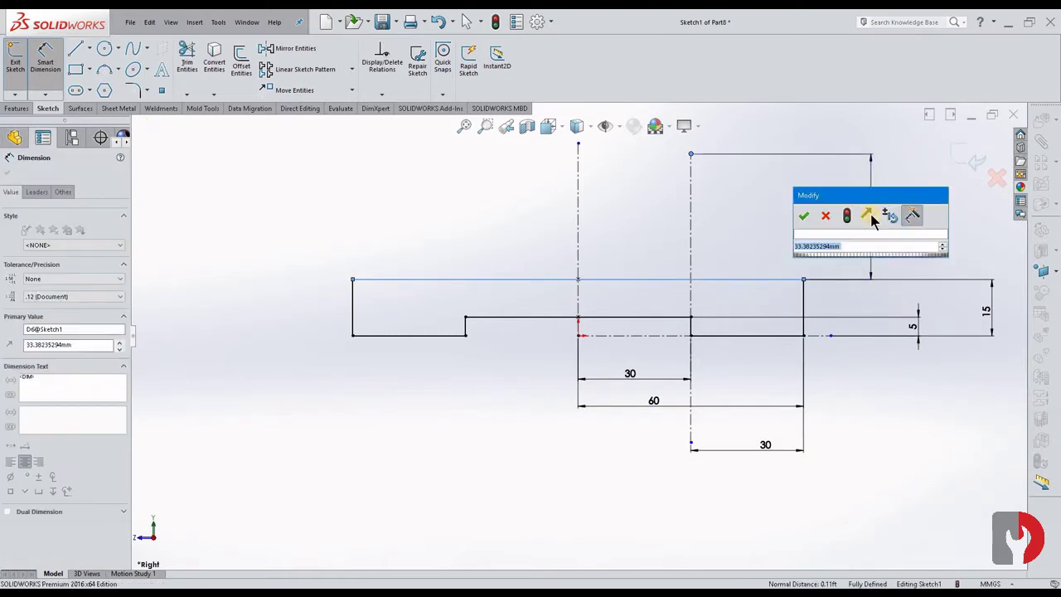
type("60")
key("Return")
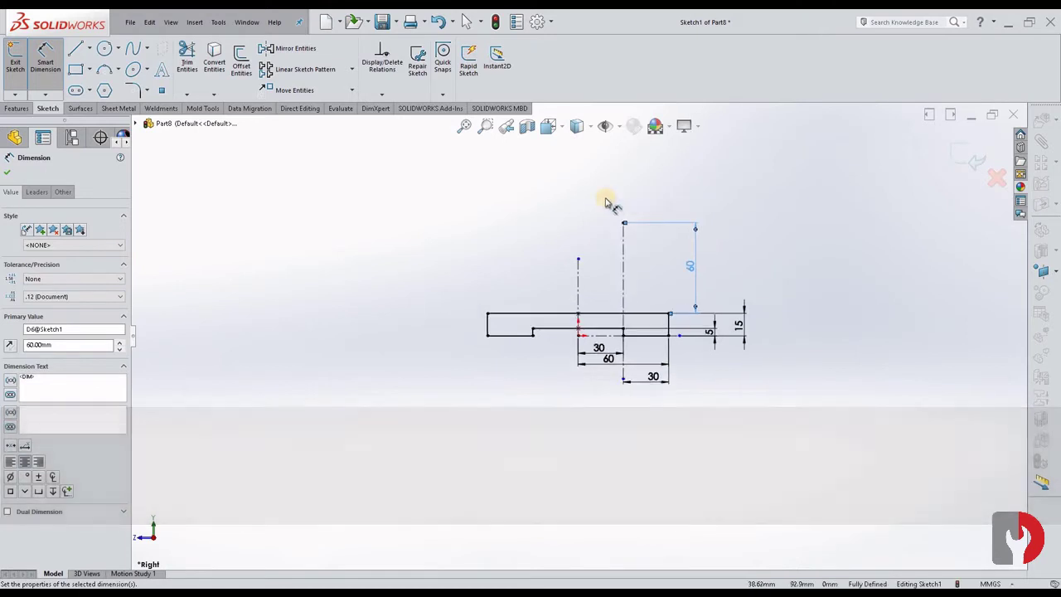
scroll(607, 200, "down", 3)
key("Escape")
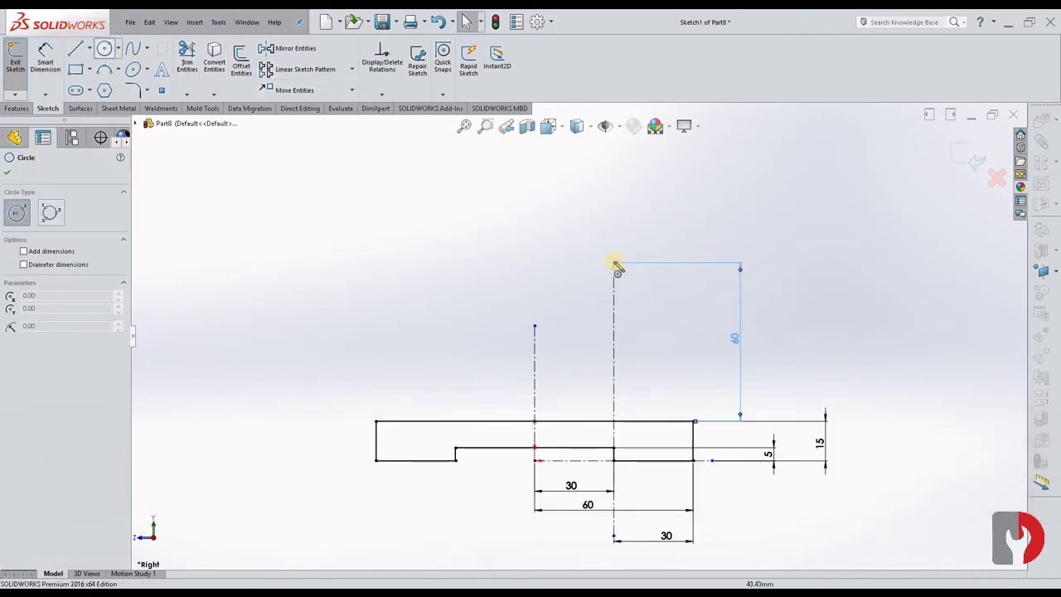
- Sketch two concentric circles centered on the centerline's upper endpoint, about 41 mm and 60 mm in diameter
left_click(614, 264)
left_click(651, 304)
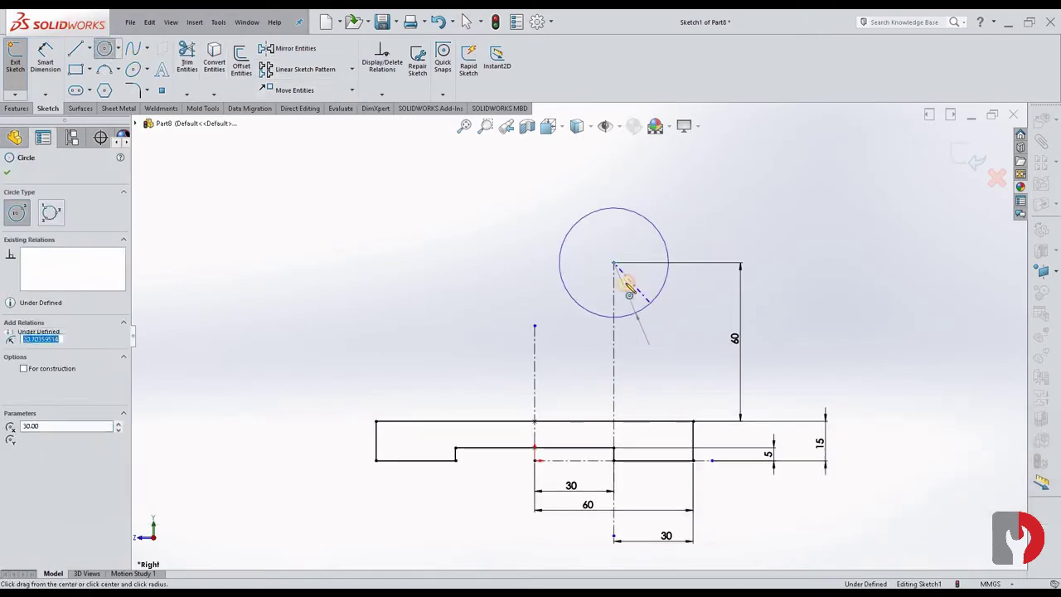
left_click(614, 263)
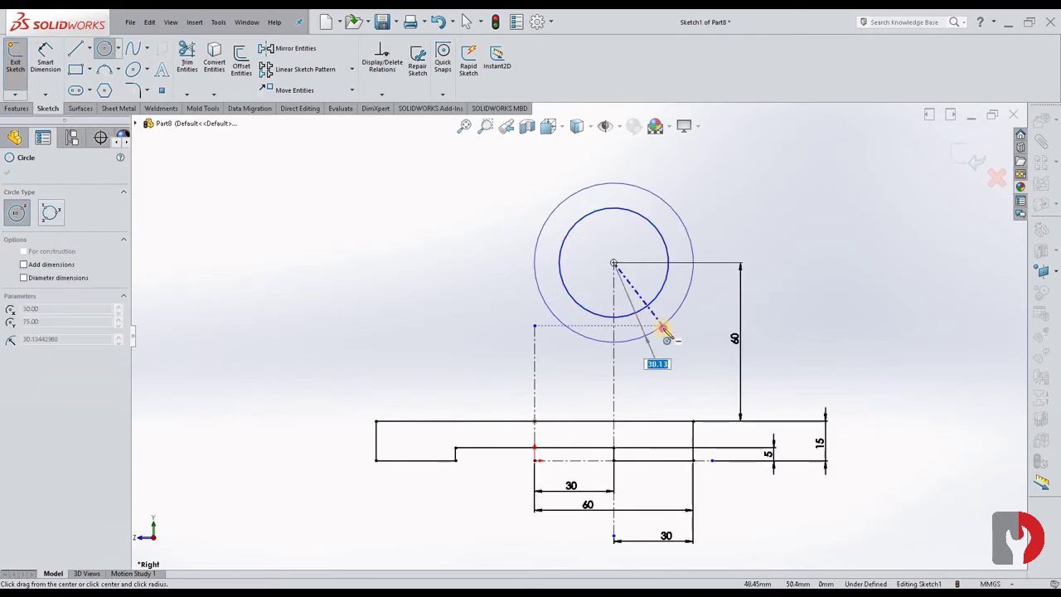
left_click(659, 327)
- Dimension the outer circle's diameter 70 mm and the inner circle's diameter 50 mm
left_click(48, 59)
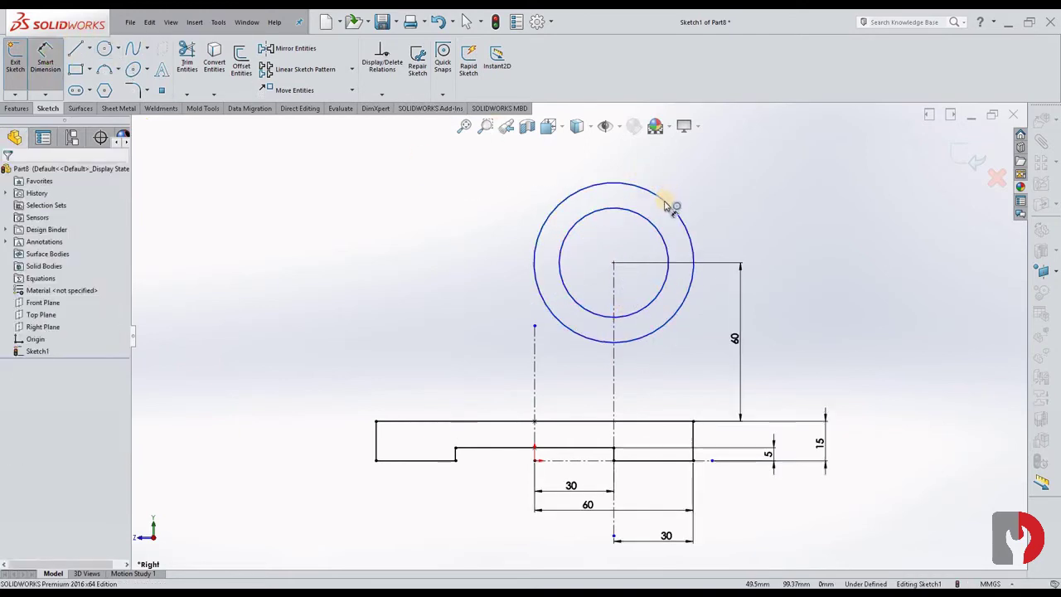
left_click(686, 228)
left_click(782, 174)
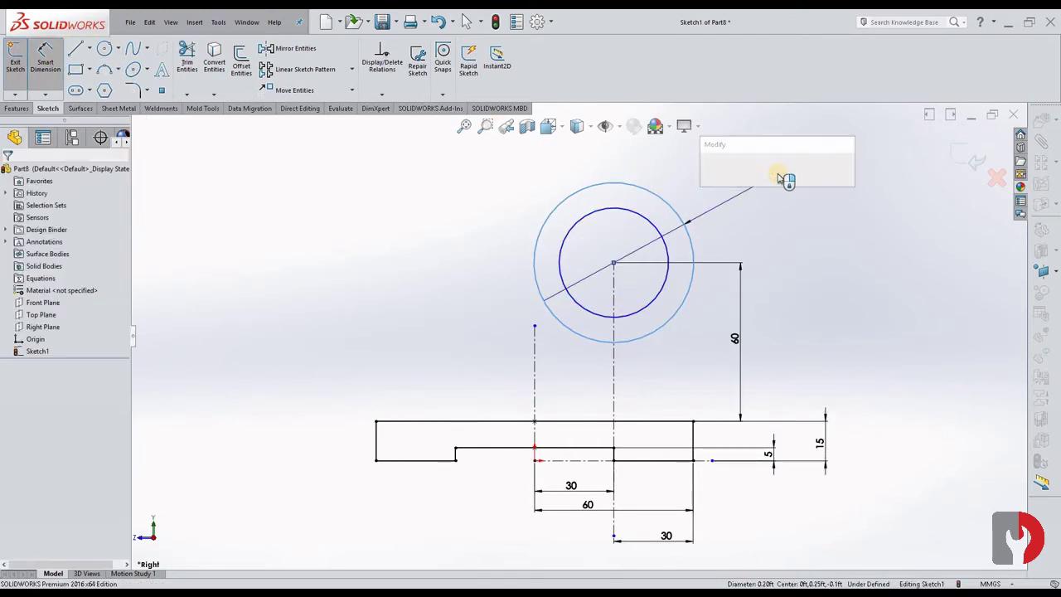
type("70")
key("Return")
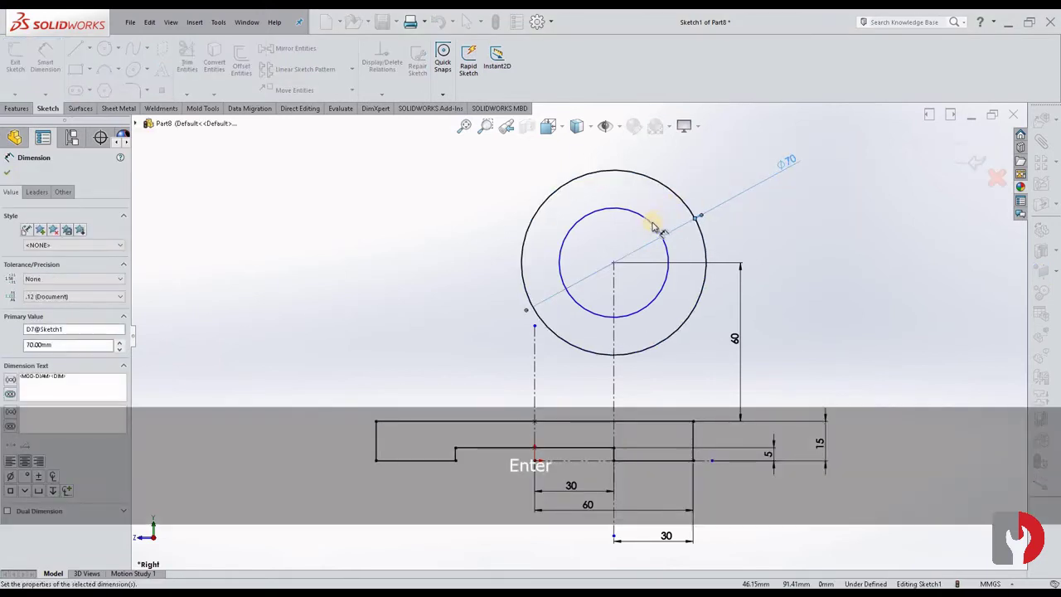
left_click(673, 205)
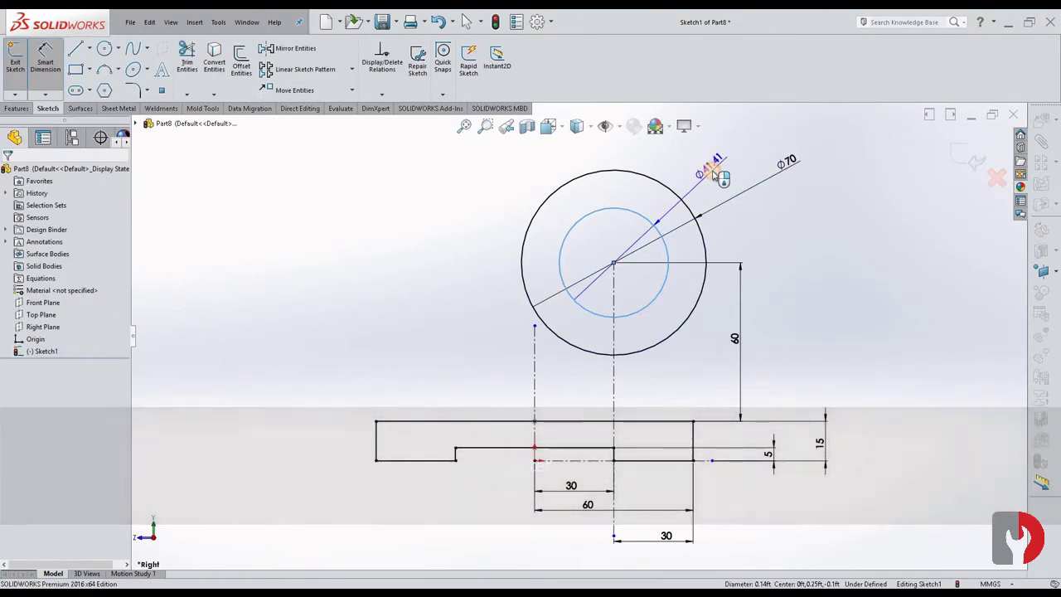
left_click(710, 172)
type("50")
key("Return")
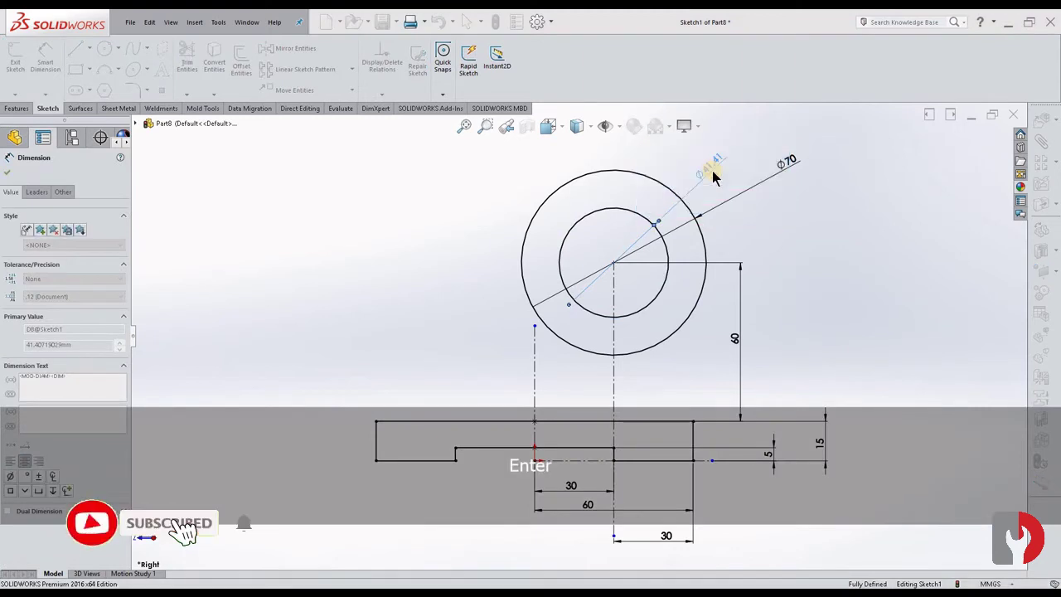
key("Escape")
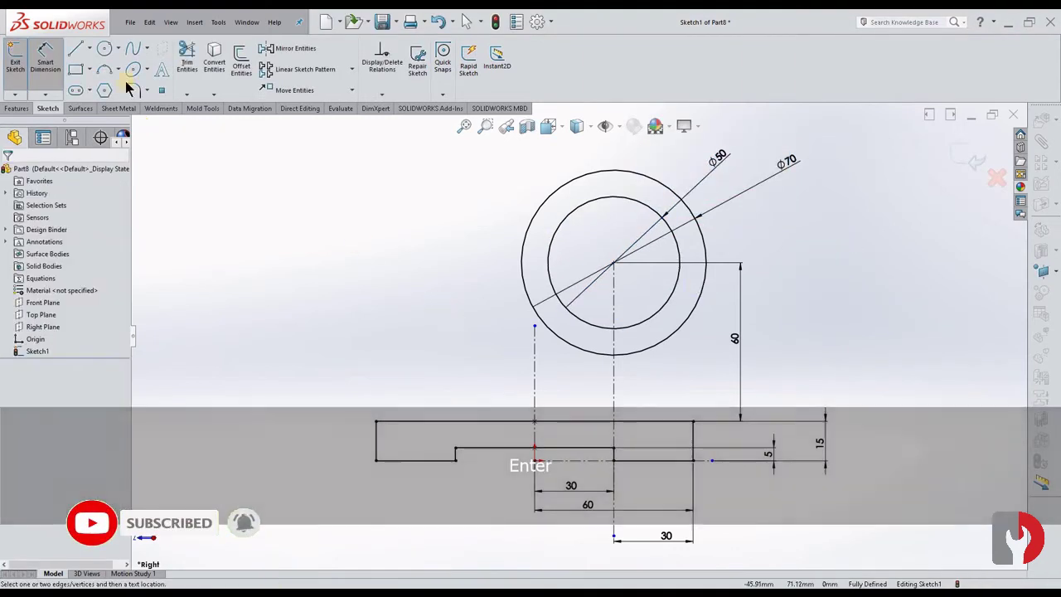
- Sketch the support with two vertical lines from the outer circle to the plate's upper edge, joined along it by a line about 14 mm long
key("l")
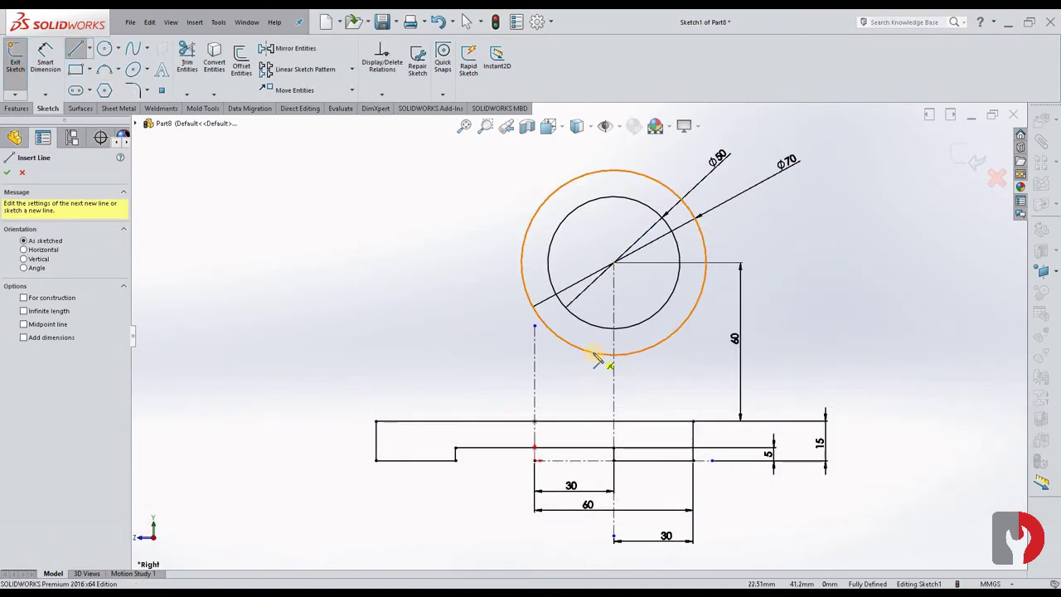
left_click(610, 357)
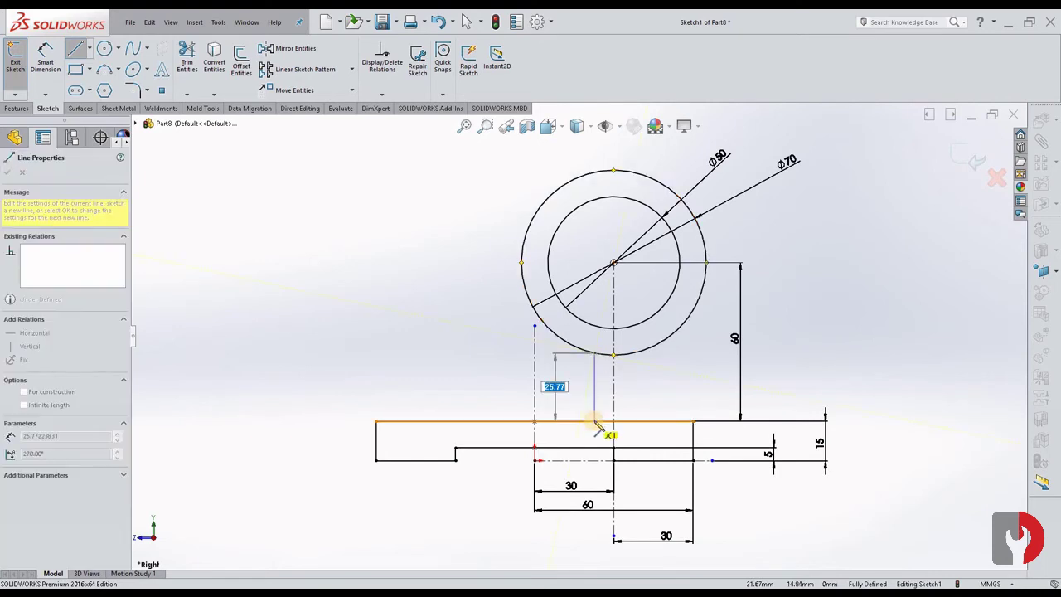
left_click(621, 424)
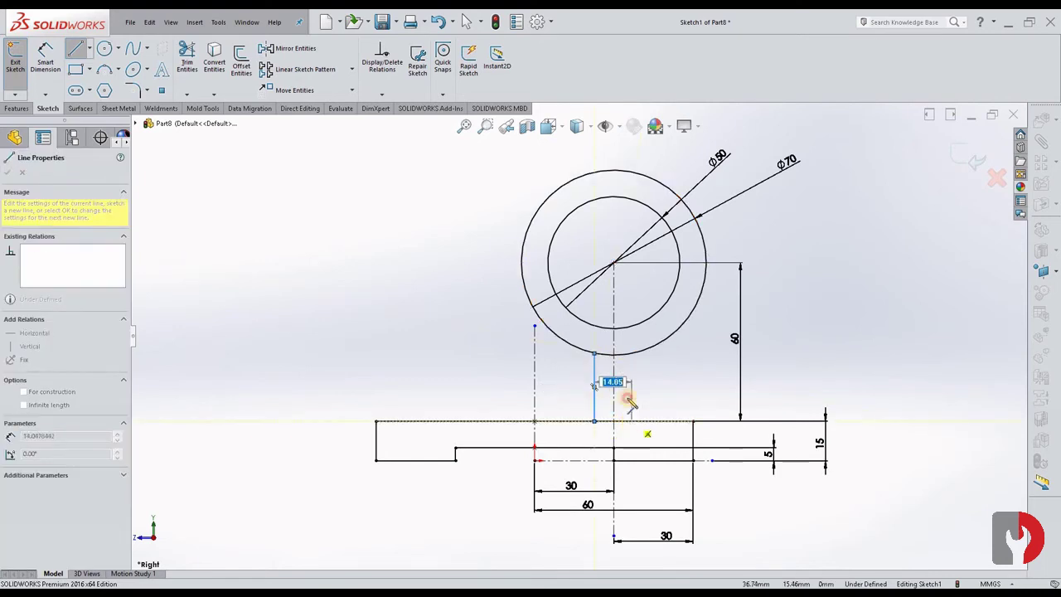
left_click(631, 420)
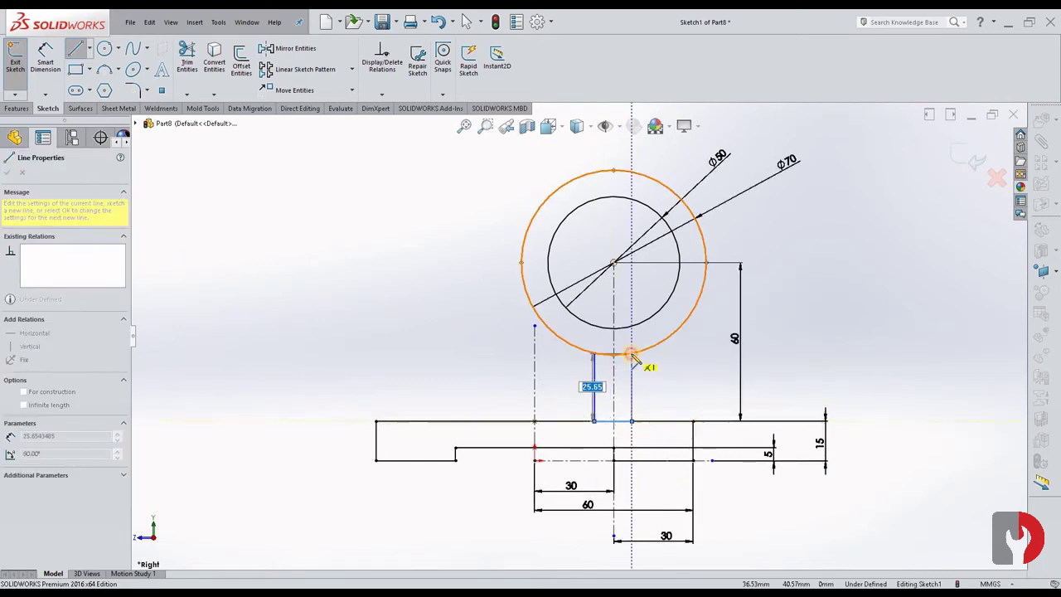
left_click(632, 355)
key("Escape")
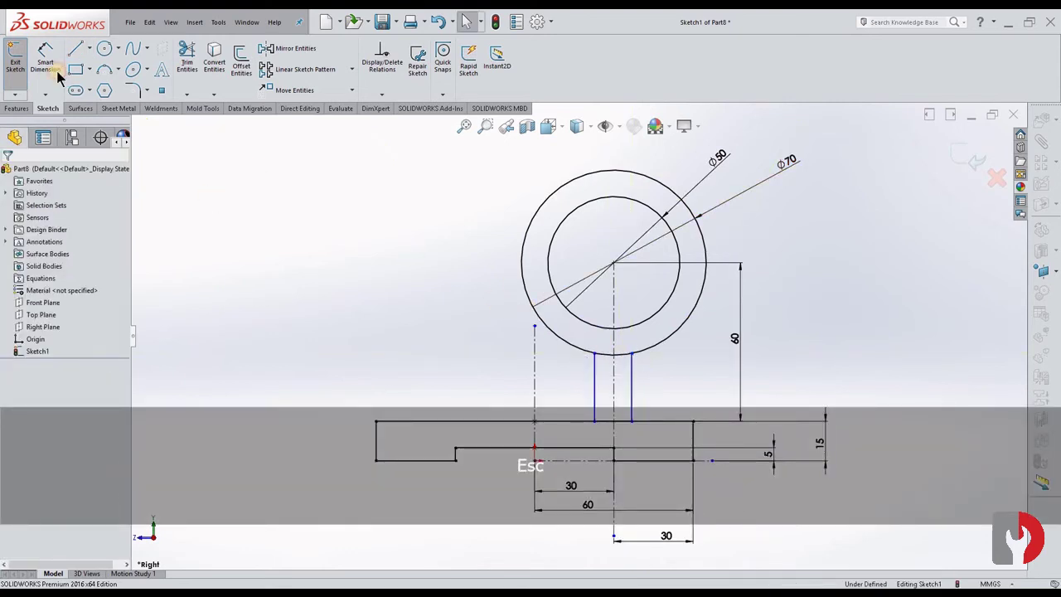
- Make the support's two vertical lines symmetric about the centerline through the circles' center
left_click(56, 71)
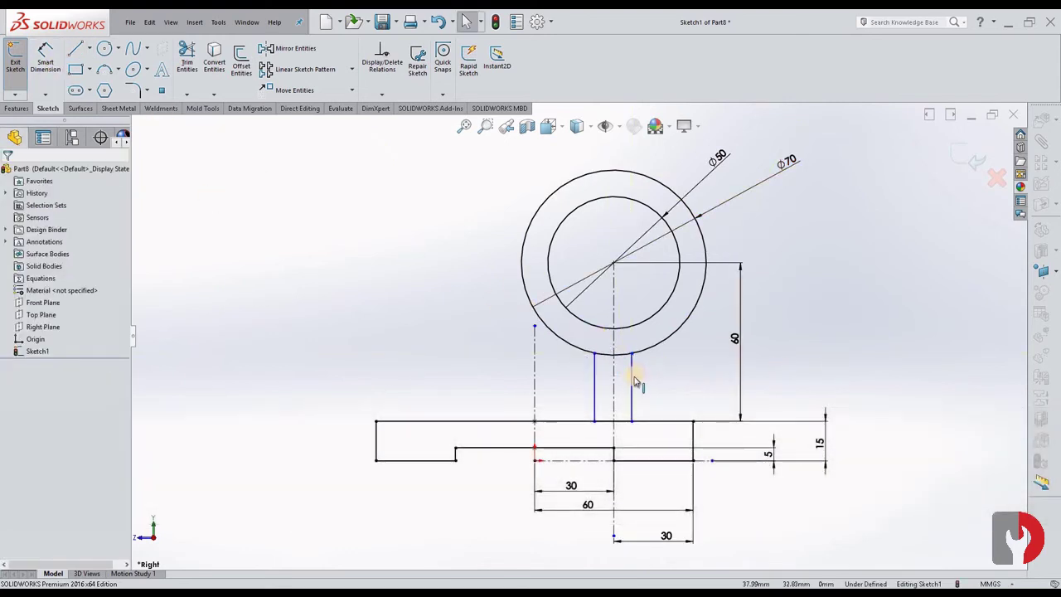
key("ctrl")
left_click(602, 385, "ctrl")
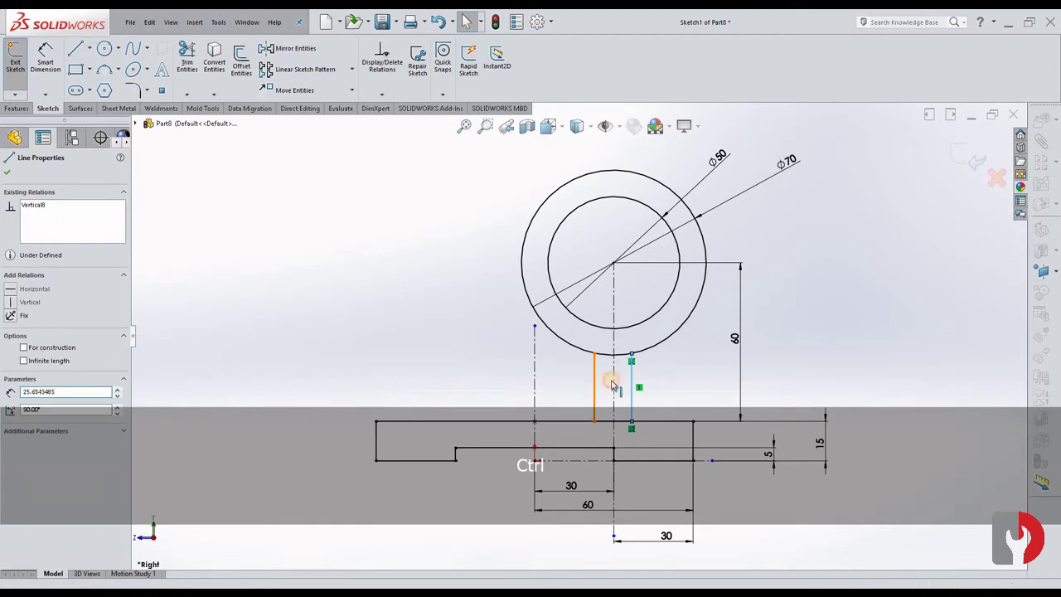
left_click(612, 383, "ctrl")
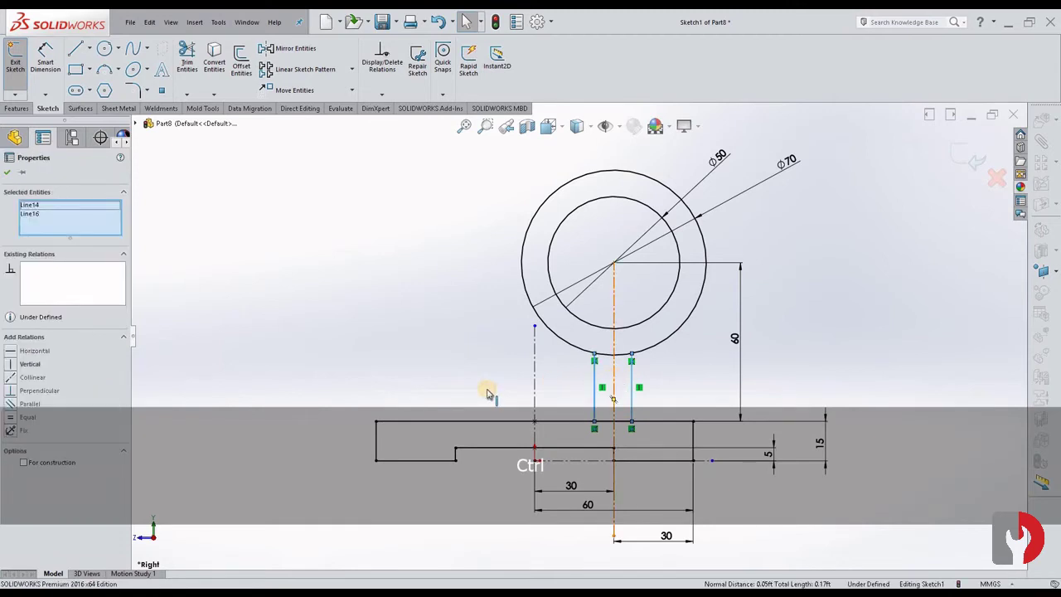
left_click(613, 396, "ctrl")
left_click(14, 419)
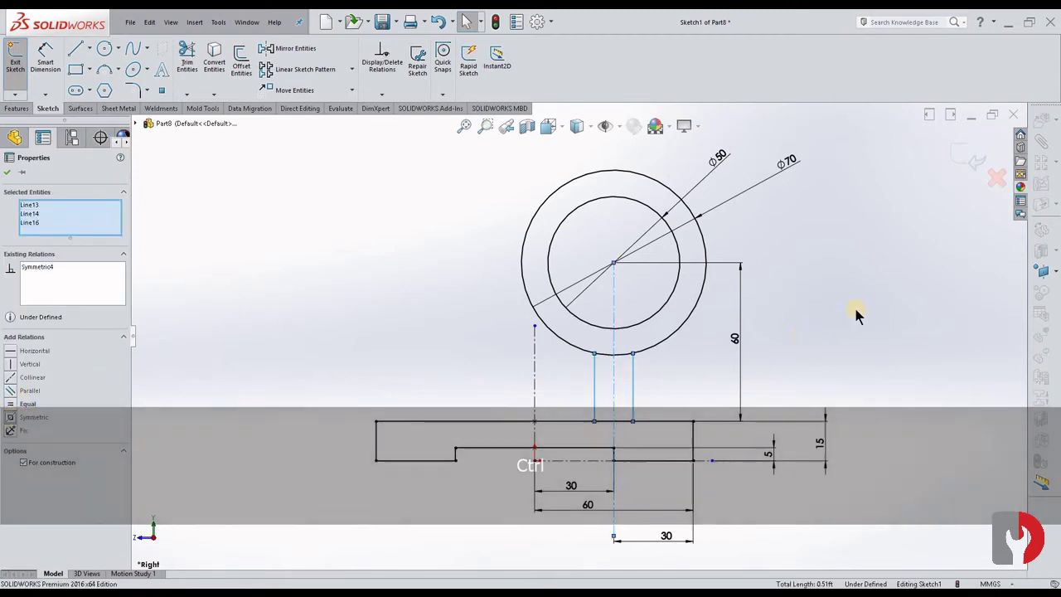
- Dimension the distance between the support's two vertical lines 10 mm and finish the profile sketch
left_click(874, 288)
left_click(45, 60)
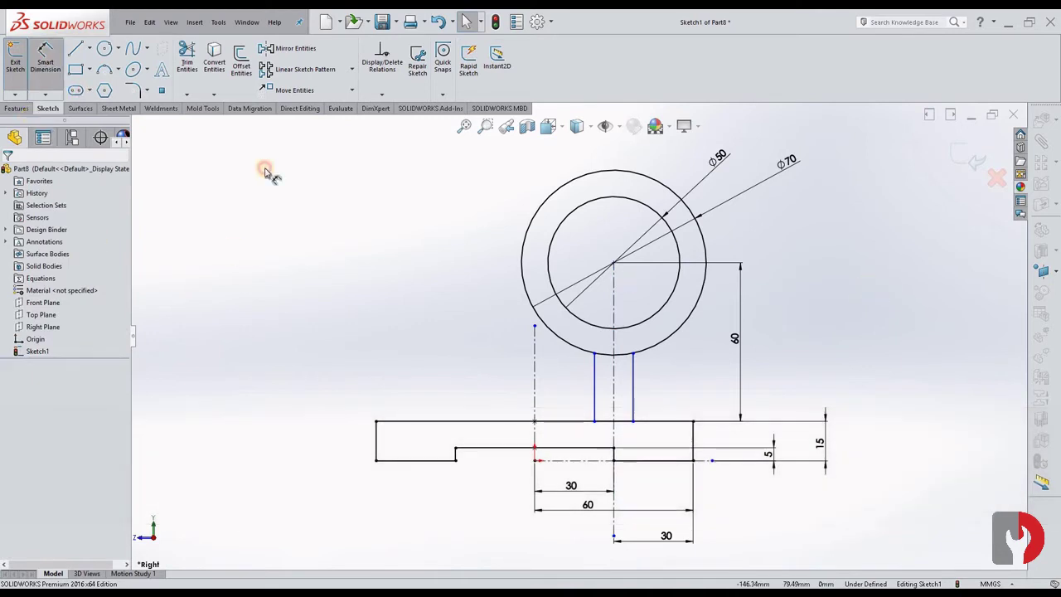
left_click(595, 394)
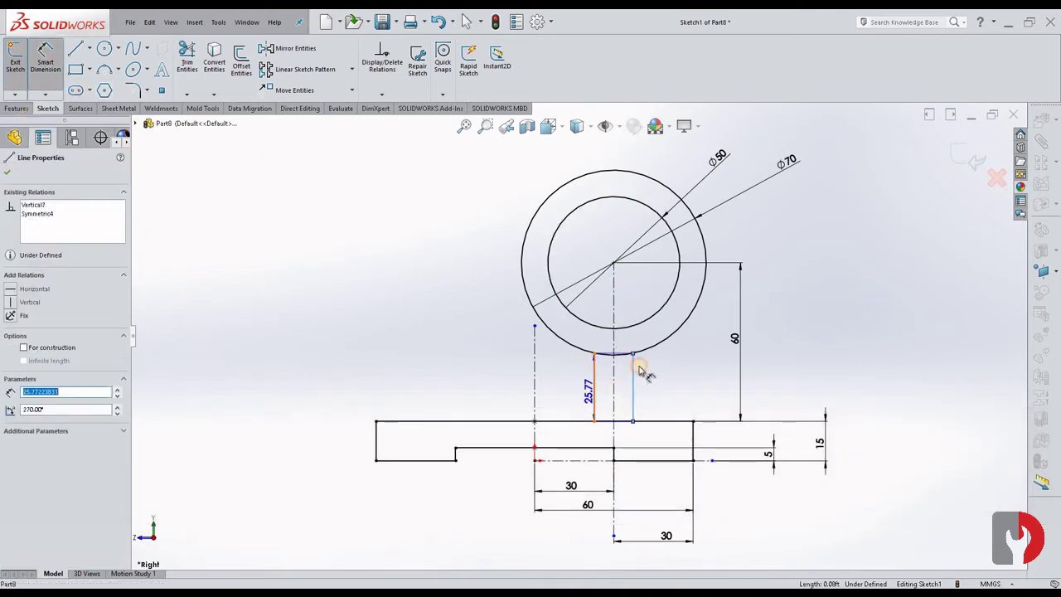
left_click(634, 373)
left_click(689, 373)
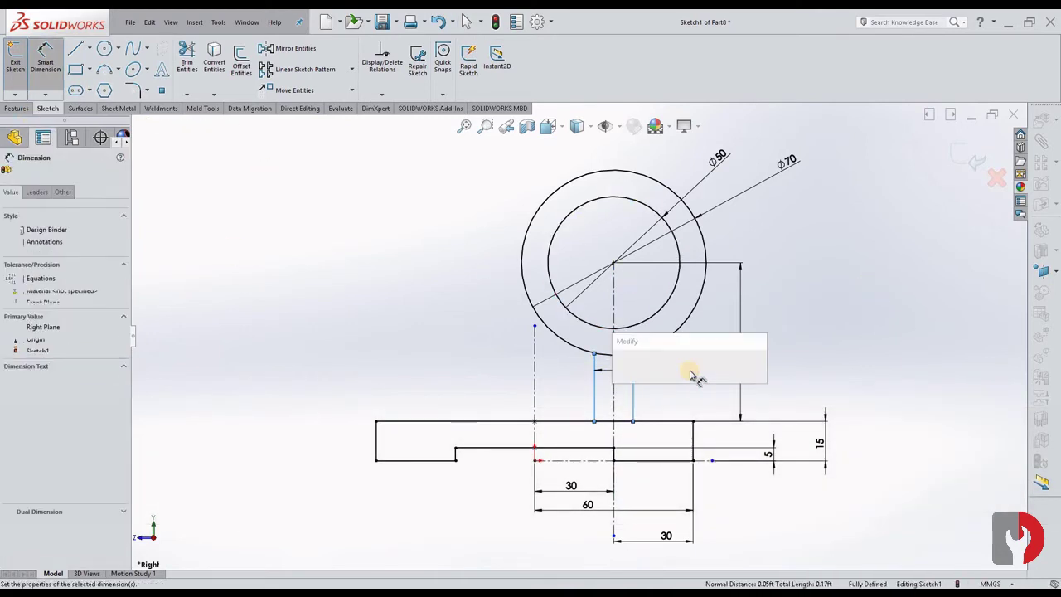
type("10")
key("Return")
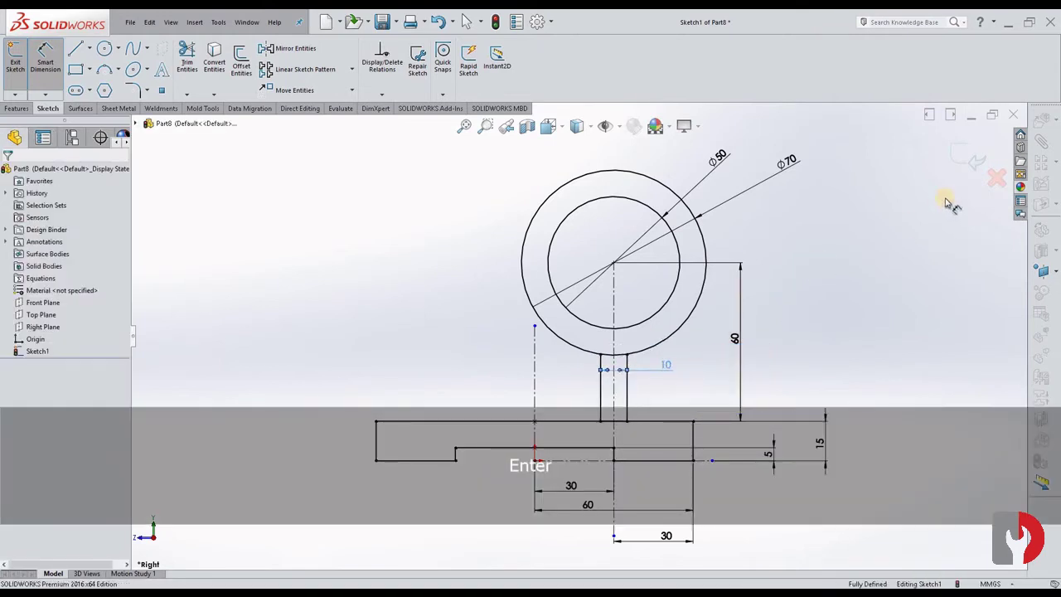
left_click(968, 160)
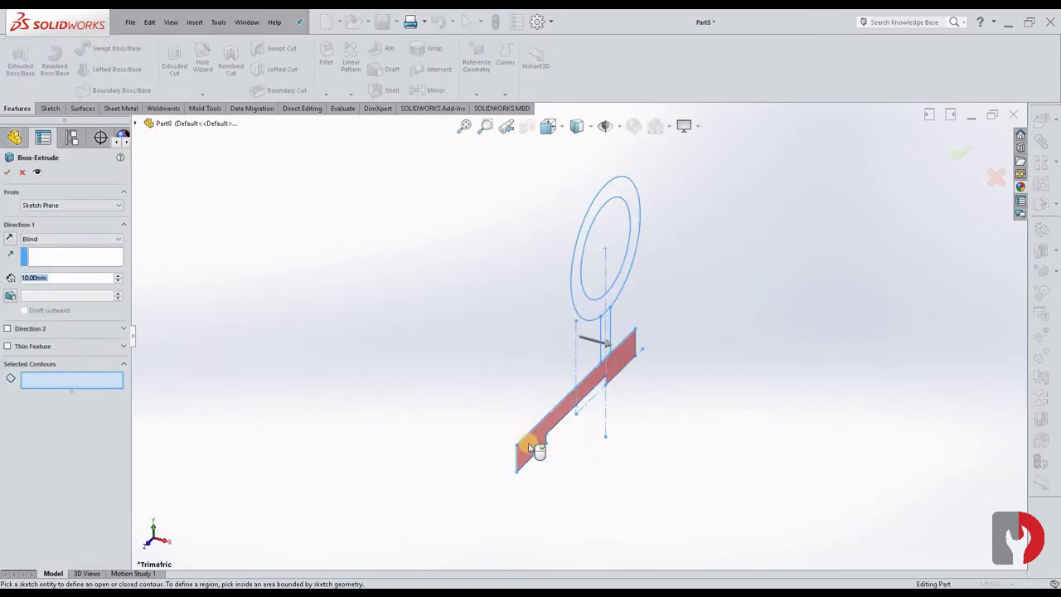
- Extrude only the base plate region of the profile sketch 80 mm with the Mid Plane end condition
left_click(529, 446)
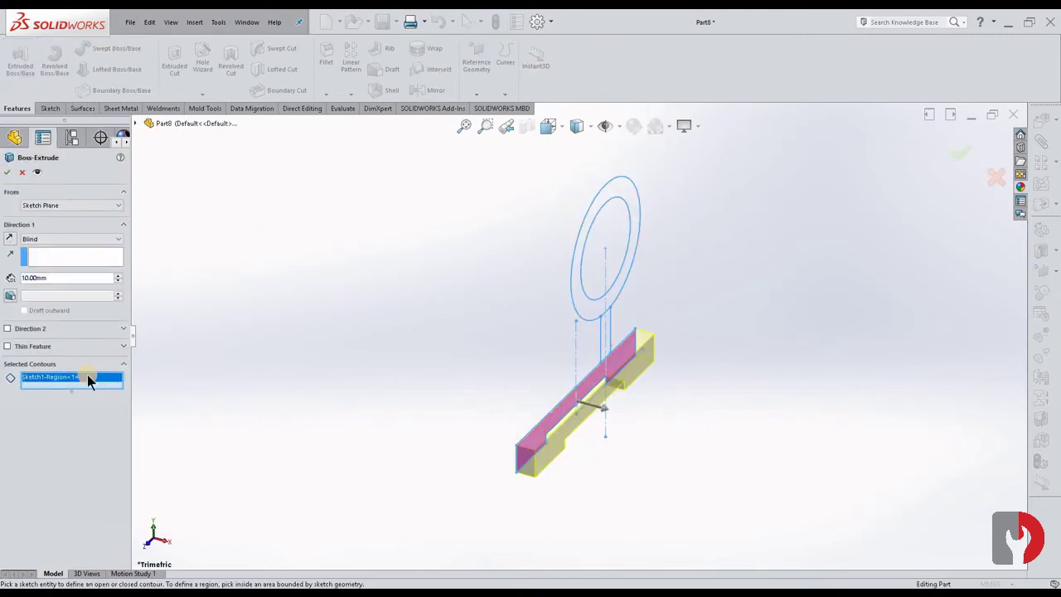
left_click(48, 240)
left_click(43, 281)
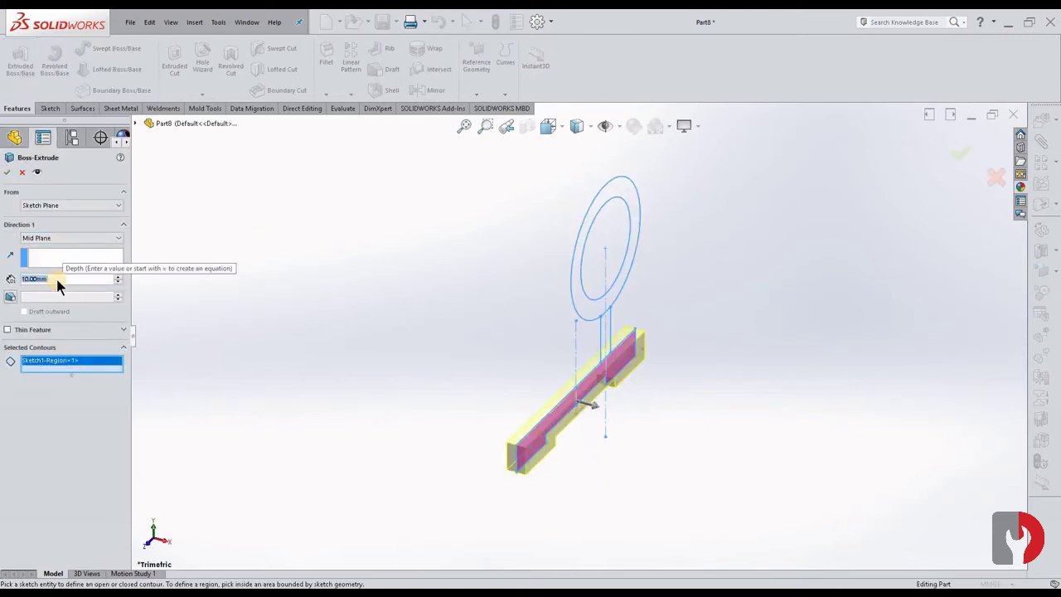
type("80")
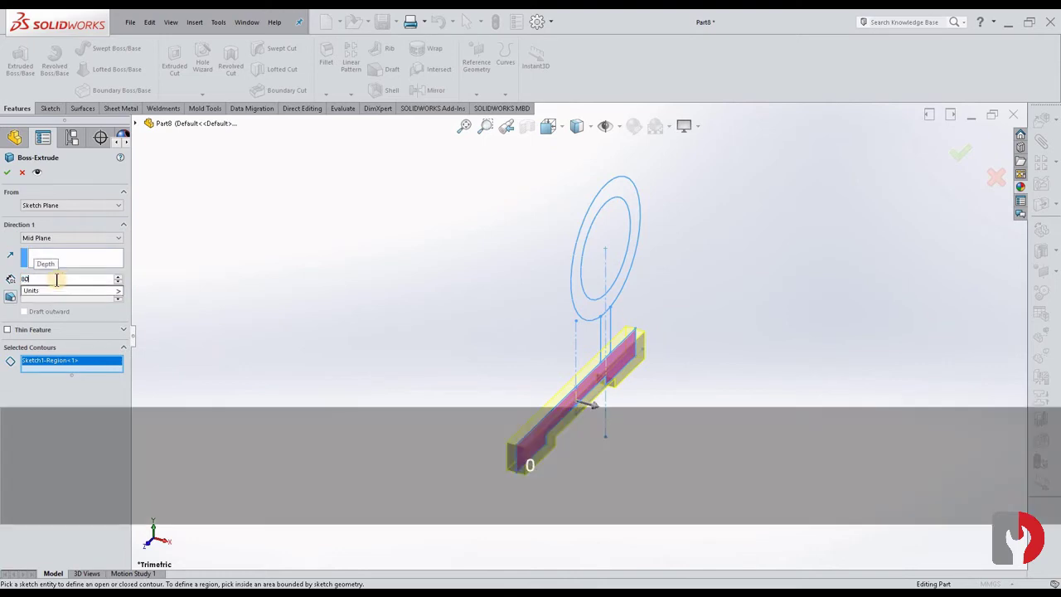
key("Return")
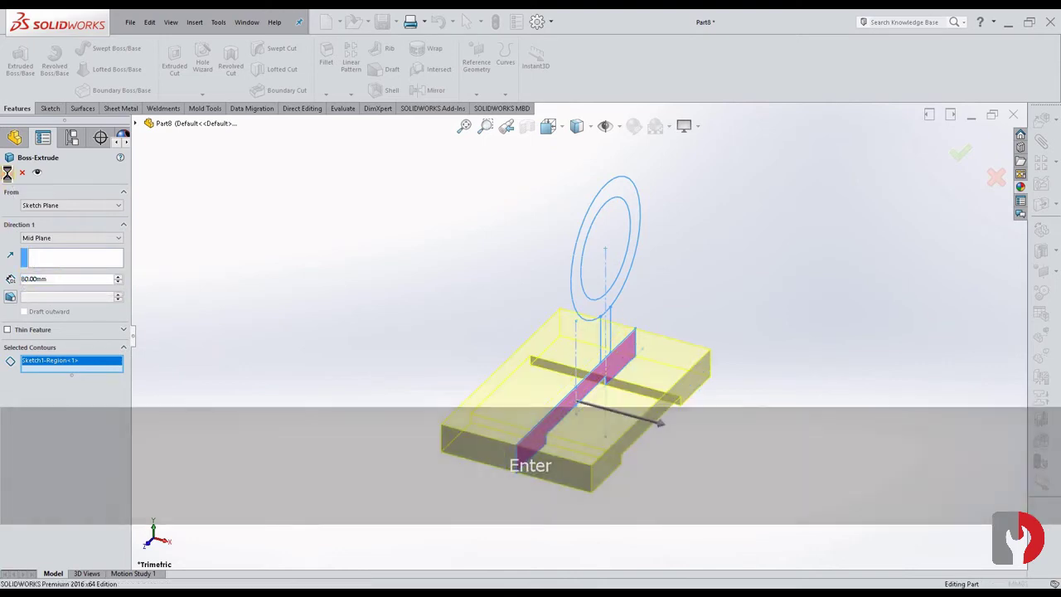
left_click(10, 177)
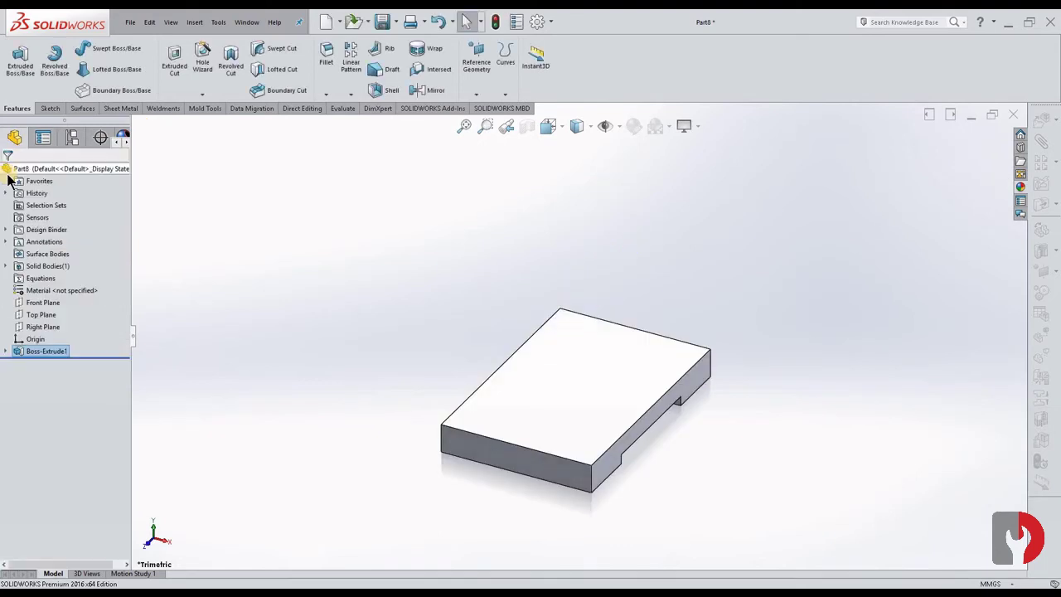
- Show the profile sketch belonging to the base plate's extrusion
left_click(6, 352)
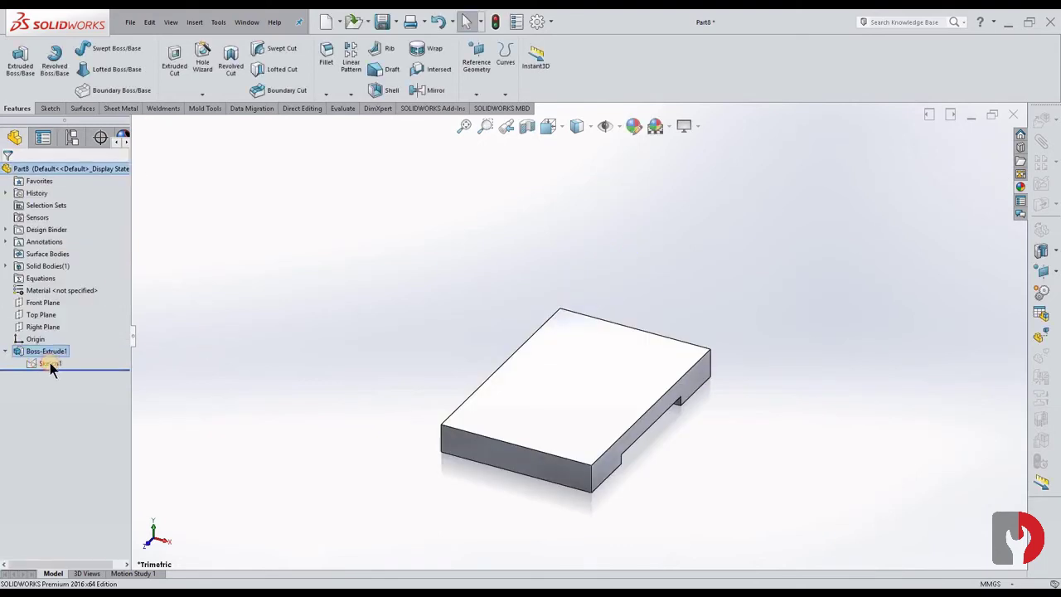
left_click(47, 363)
left_click(59, 347)
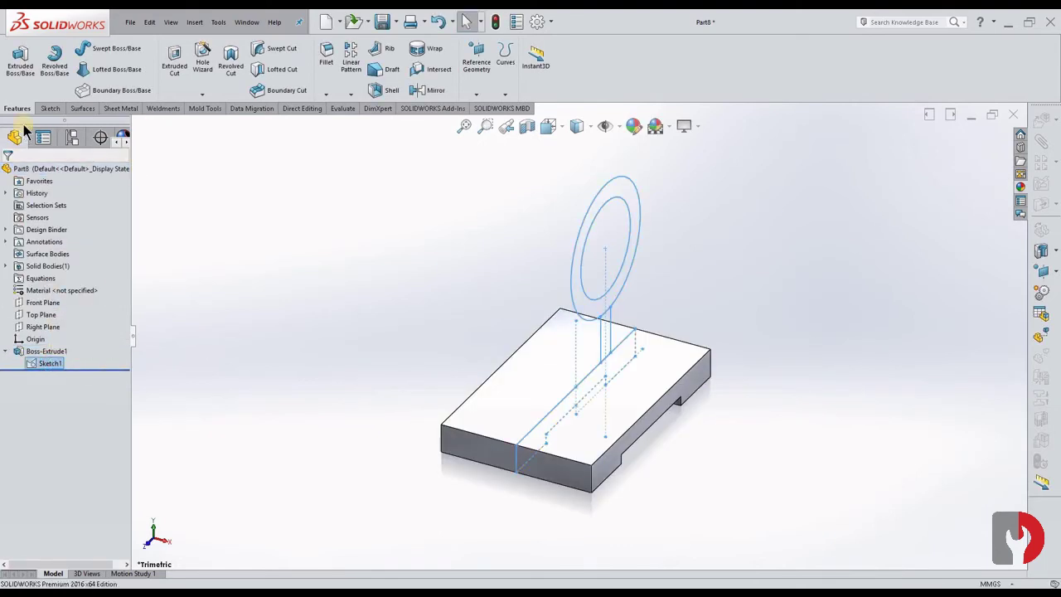
- Start a boss extrusion from the shown sketch, choosing the ring between the two circles and the support below it as contours
left_click(20, 60)
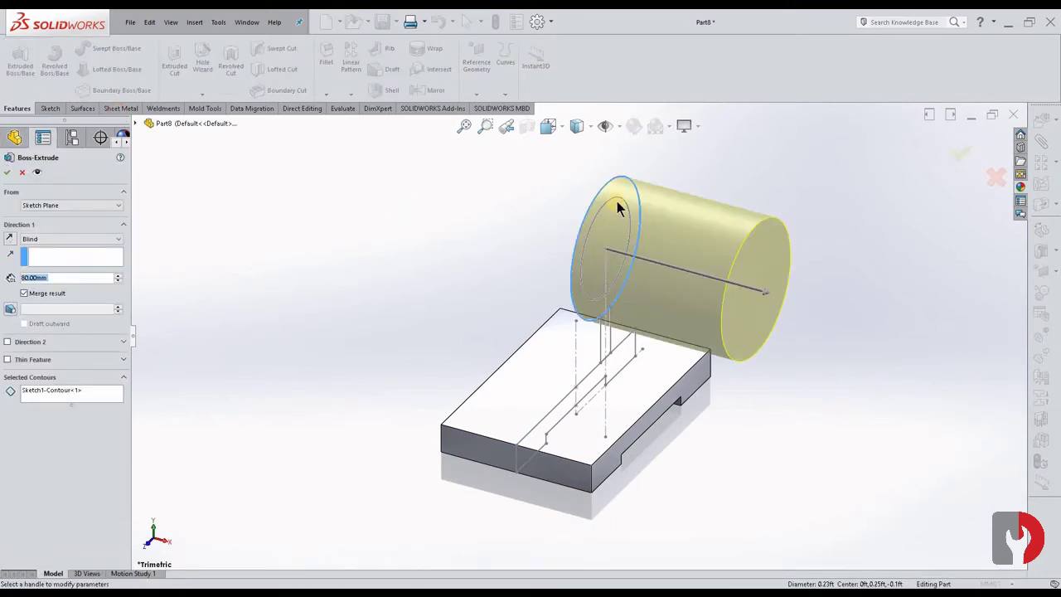
left_click(92, 396)
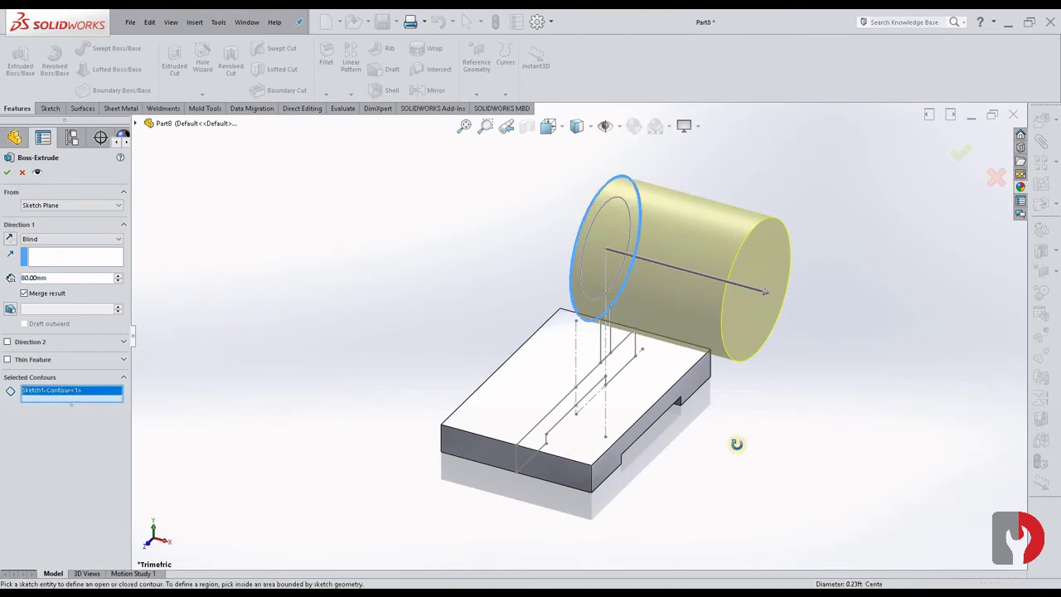
middle_click_drag(736, 444, 621, 308)
left_click(632, 258)
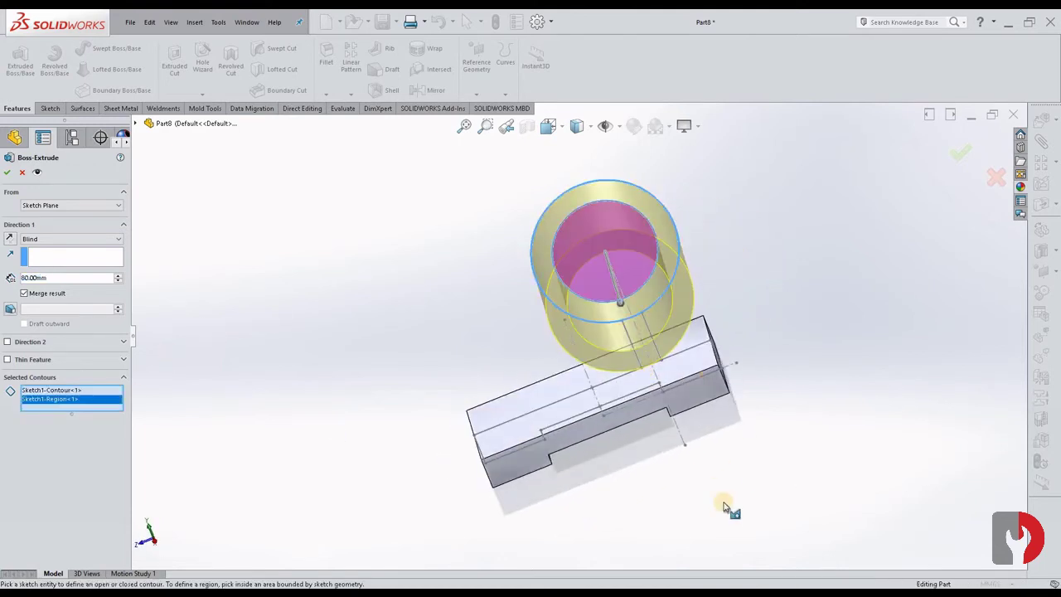
mouse_move(729, 504)
middle_mouse_down()
mouse_move(748, 428)
mouse_move(639, 360)
mouse_move(646, 352)
middle_mouse_up()
left_click(646, 352)
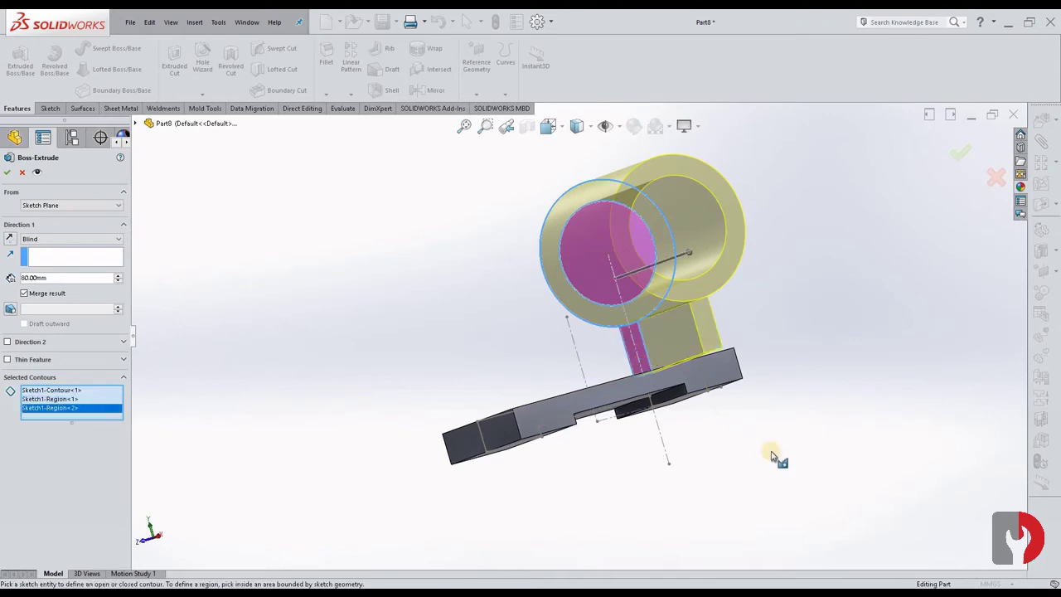
mouse_move(795, 506)
middle_mouse_down()
mouse_move(923, 505)
mouse_move(842, 508)
mouse_move(765, 523)
mouse_move(750, 538)
mouse_move(928, 549)
mouse_move(817, 540)
middle_mouse_up()
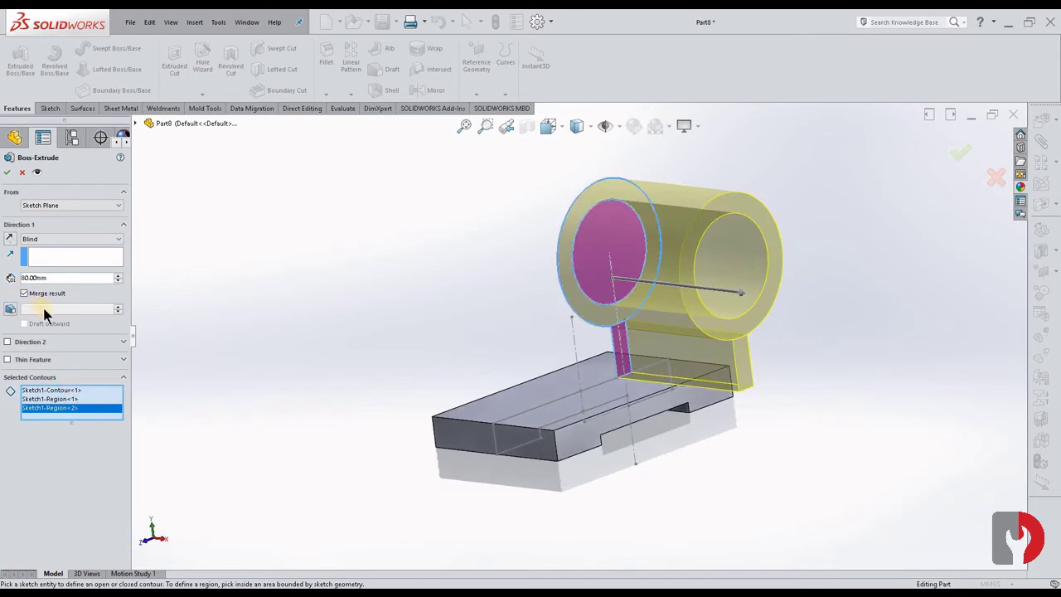
- Extrude the ring and support 60 mm with the Mid Plane end condition, merged with the plate
left_click(58, 240)
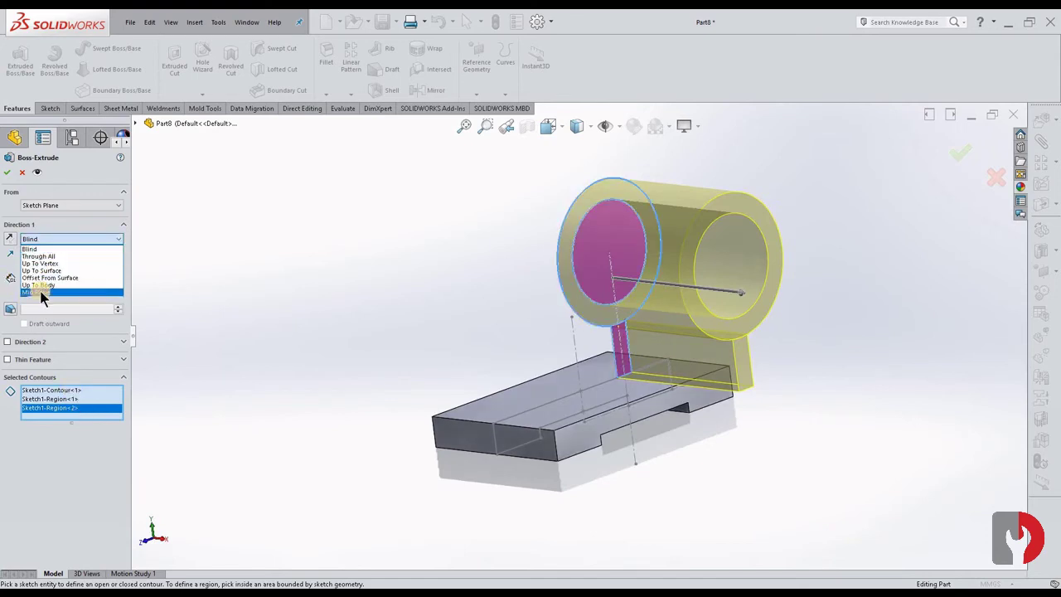
left_click(40, 296)
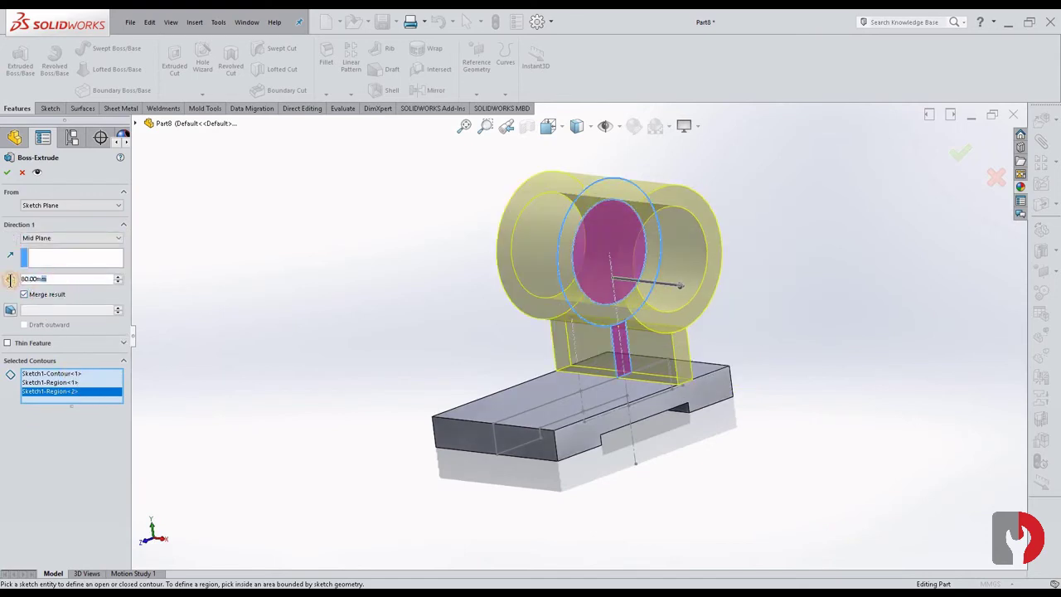
type("60")
key("Return")
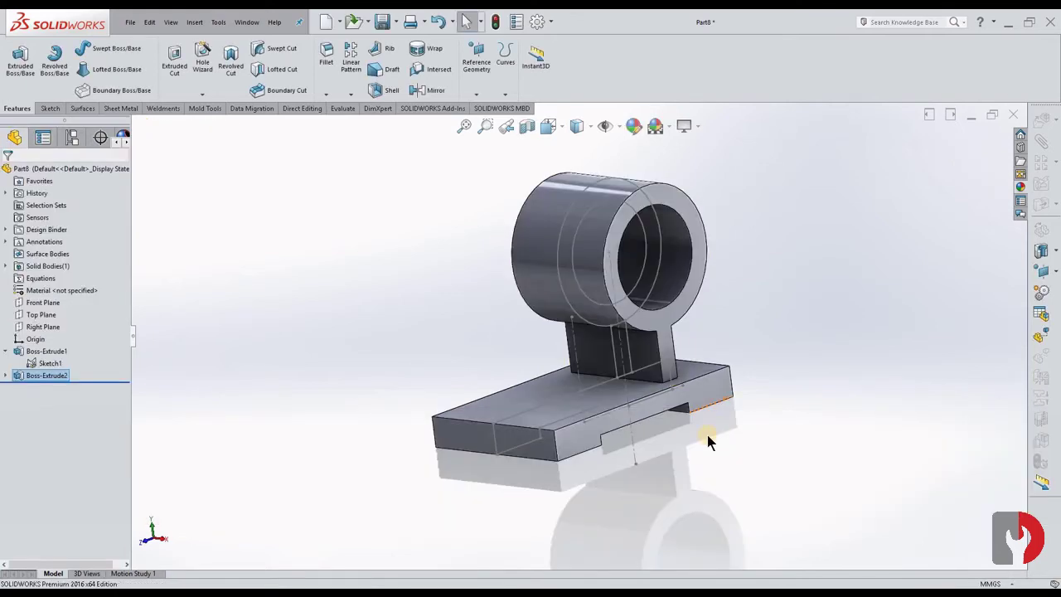
- On the Right Plane, sketch a slanted line about 87 mm long from the ring's outer circle down to the plate's upper edge
middle_click_drag(663, 430, 642, 439)
left_click(42, 327)
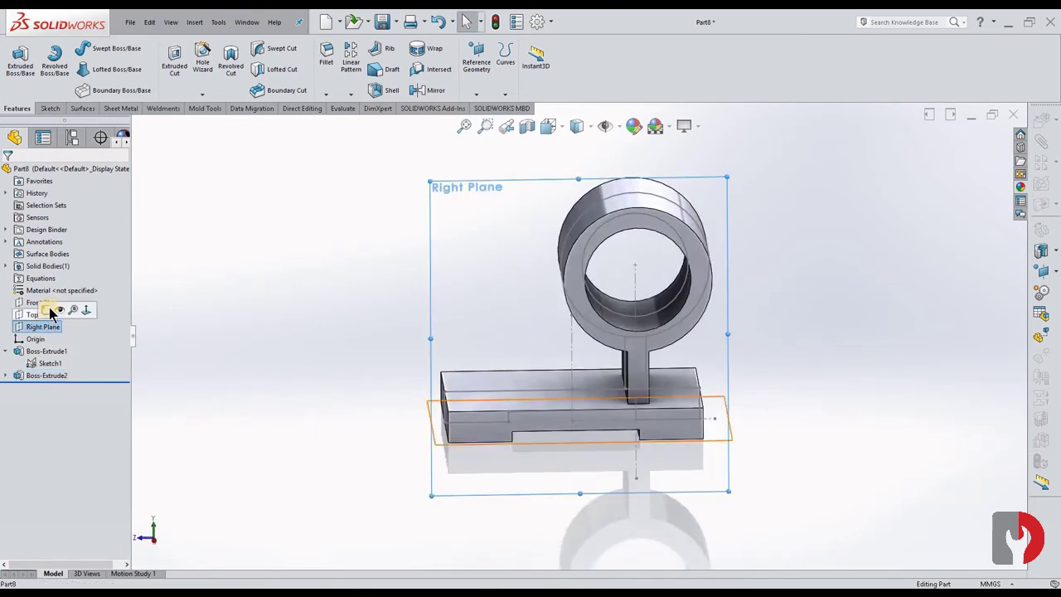
left_click(116, 312)
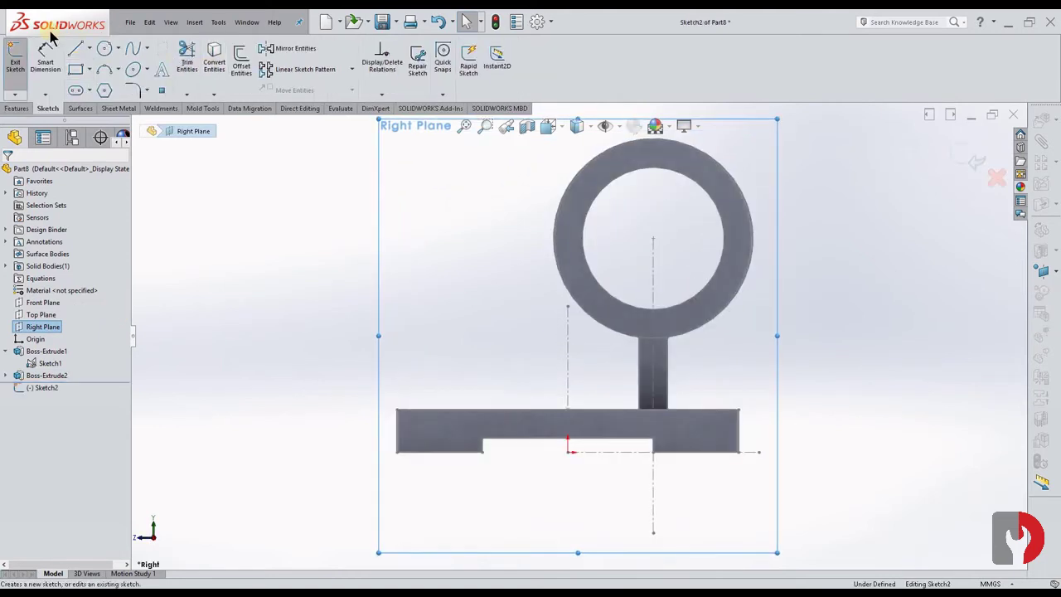
left_click(75, 49)
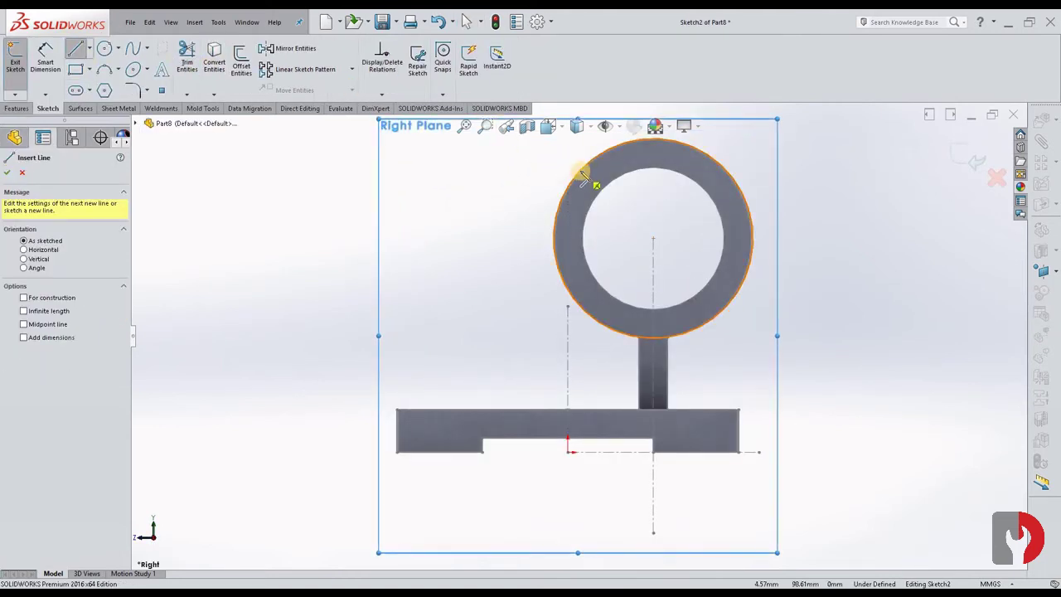
left_click(583, 176)
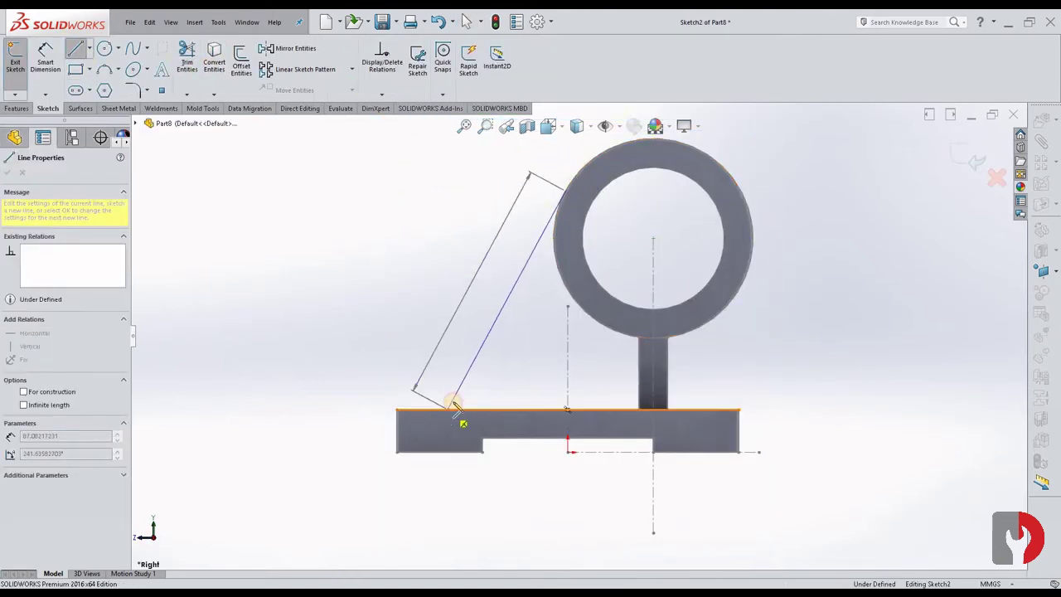
left_click(450, 406)
key("Escape")
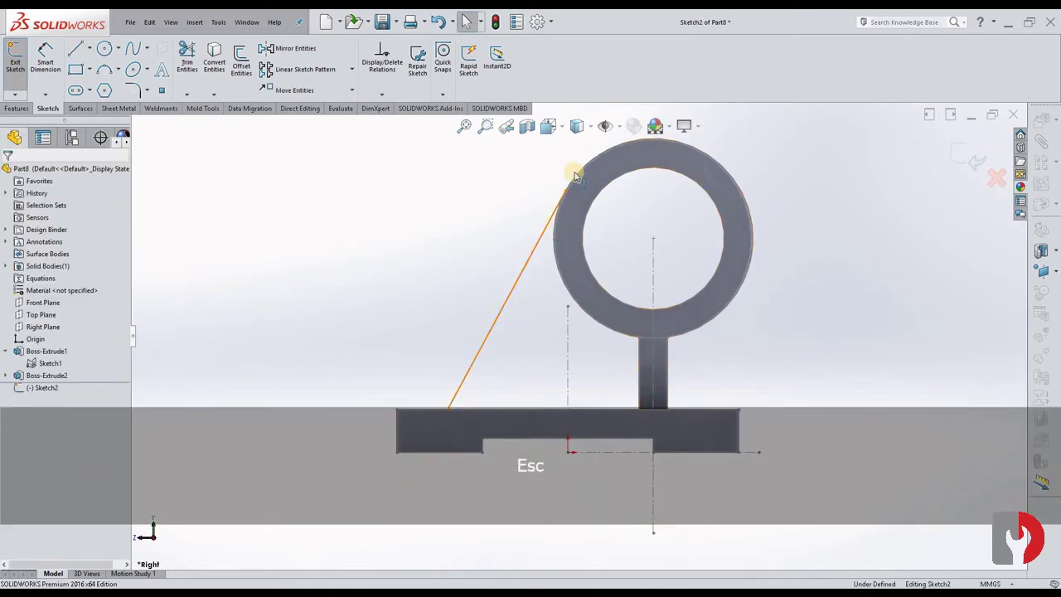
- Make the slanted line tangent to the ring's outer circle
left_click(573, 174)
left_click(577, 170, "ctrl")
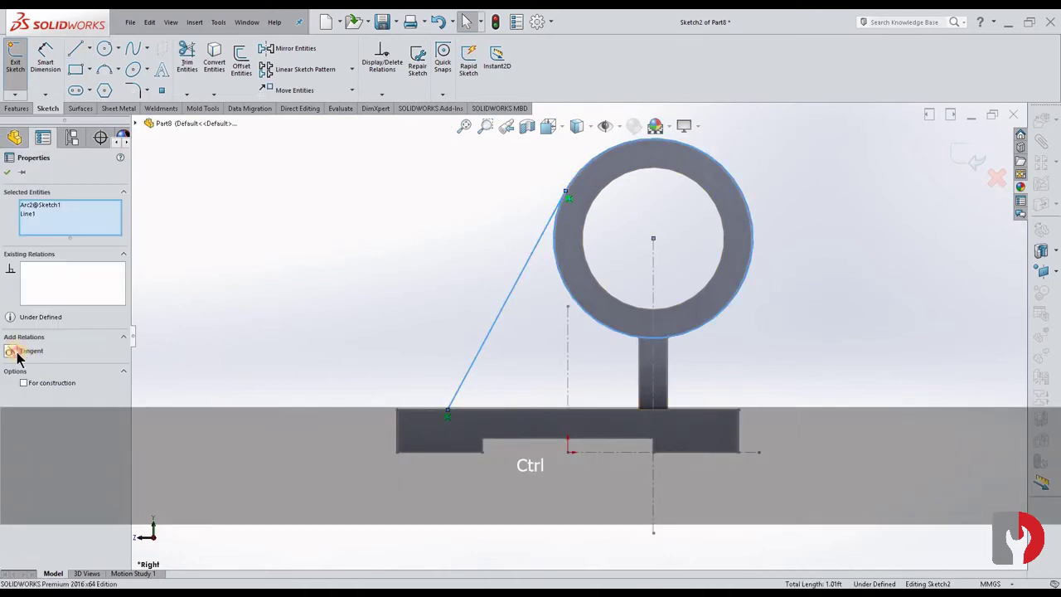
left_click(437, 201)
- Dimension the slanted line's lower endpoint 35 mm from the end edge of the plate farther from the ring
key("d")
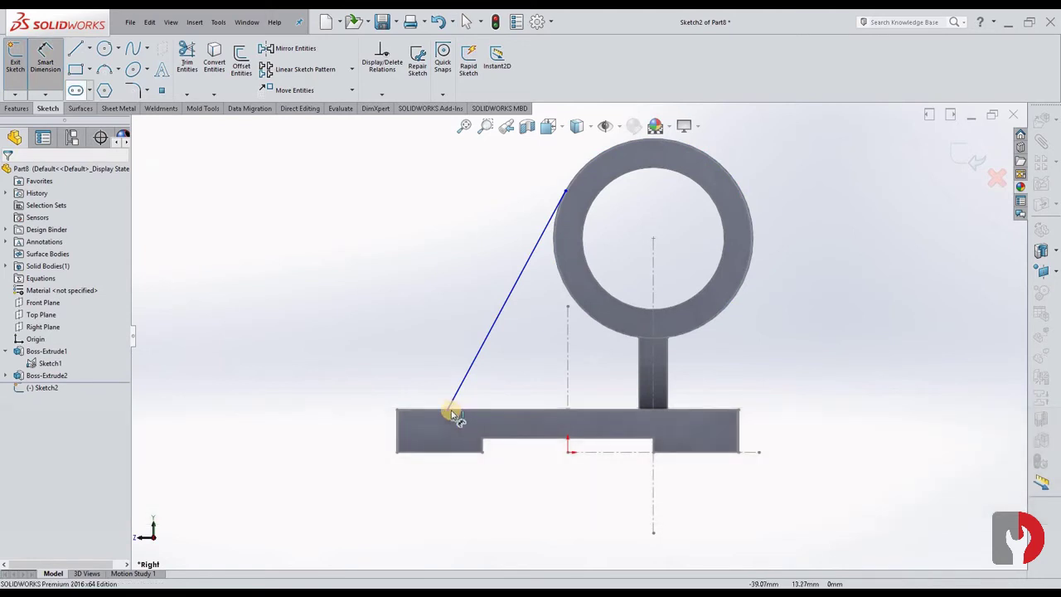
left_click(448, 411)
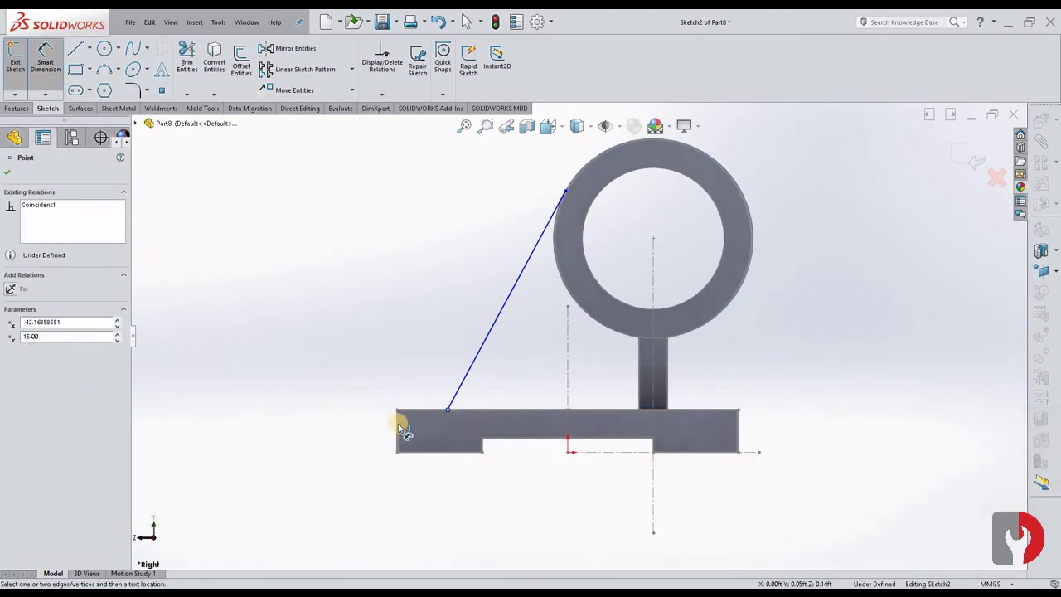
left_click(397, 430)
left_click(423, 365)
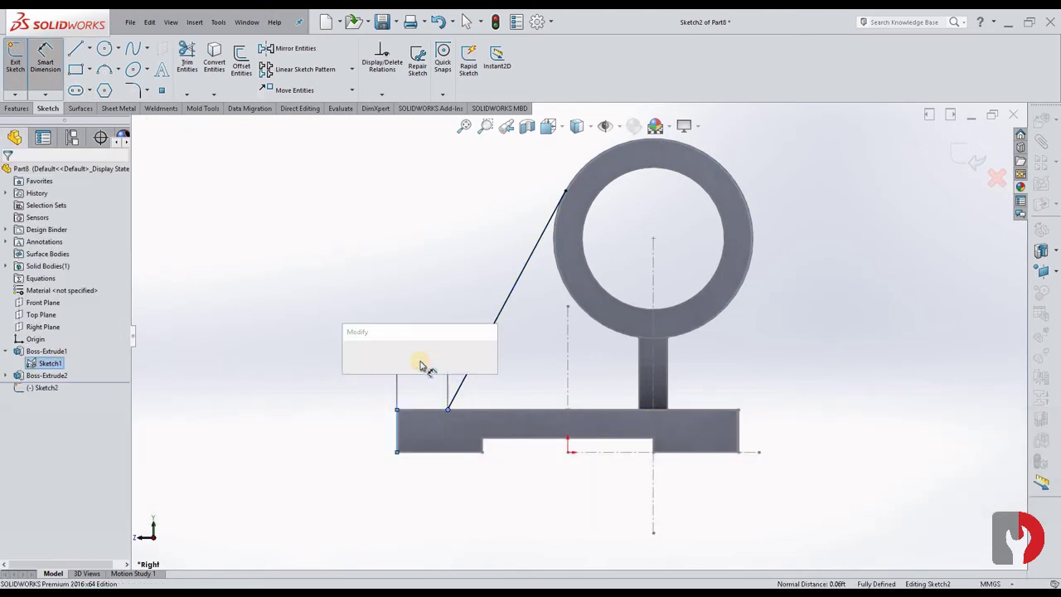
key("Return")
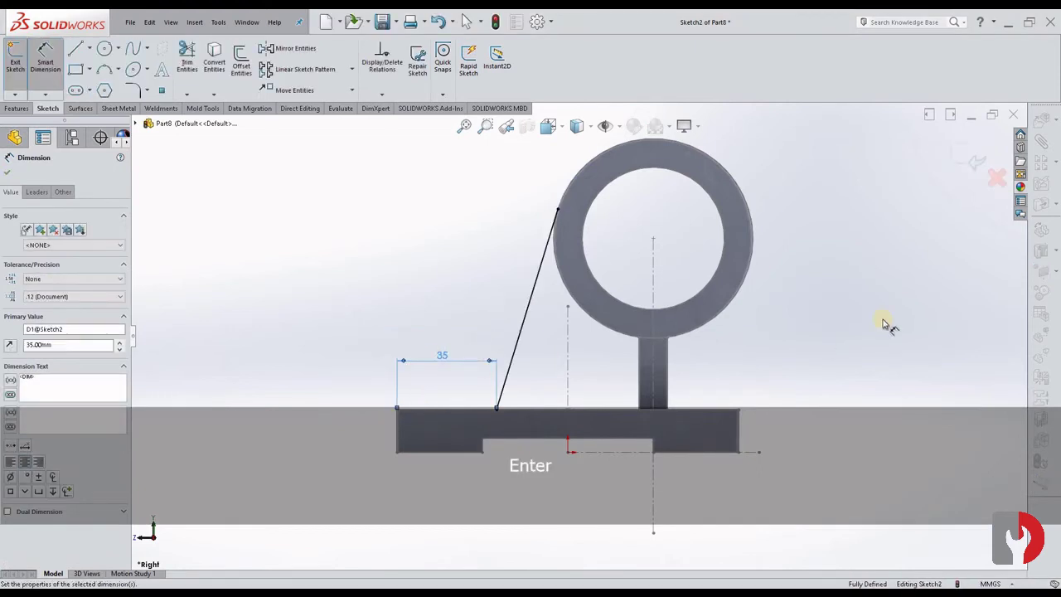
left_click(870, 296)
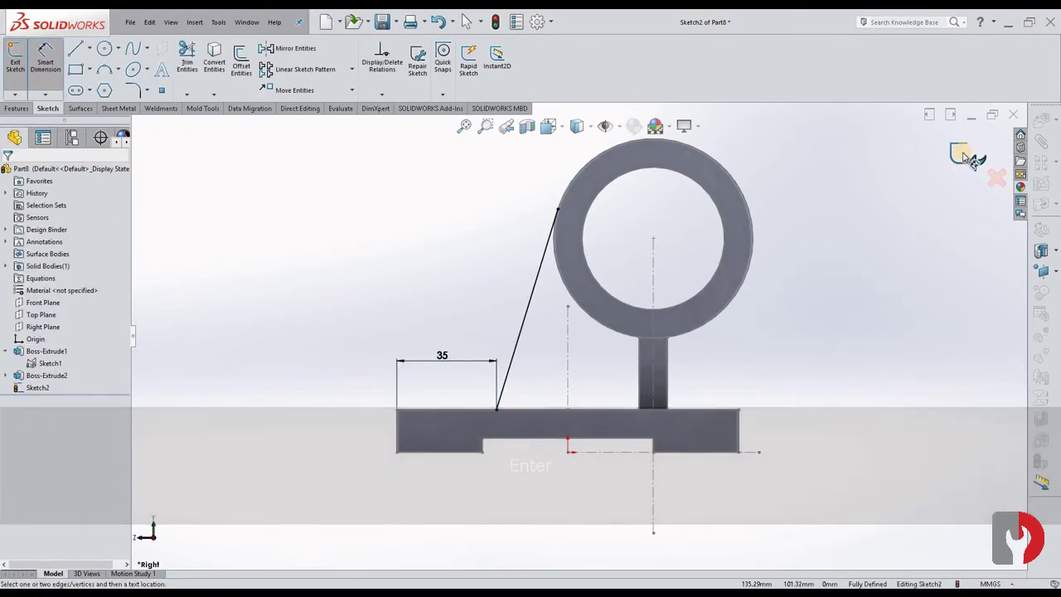
- Create a 10 mm thick rib from the slanted line, thickened to both sides and filled toward the ring and support
key("ctrl+7")
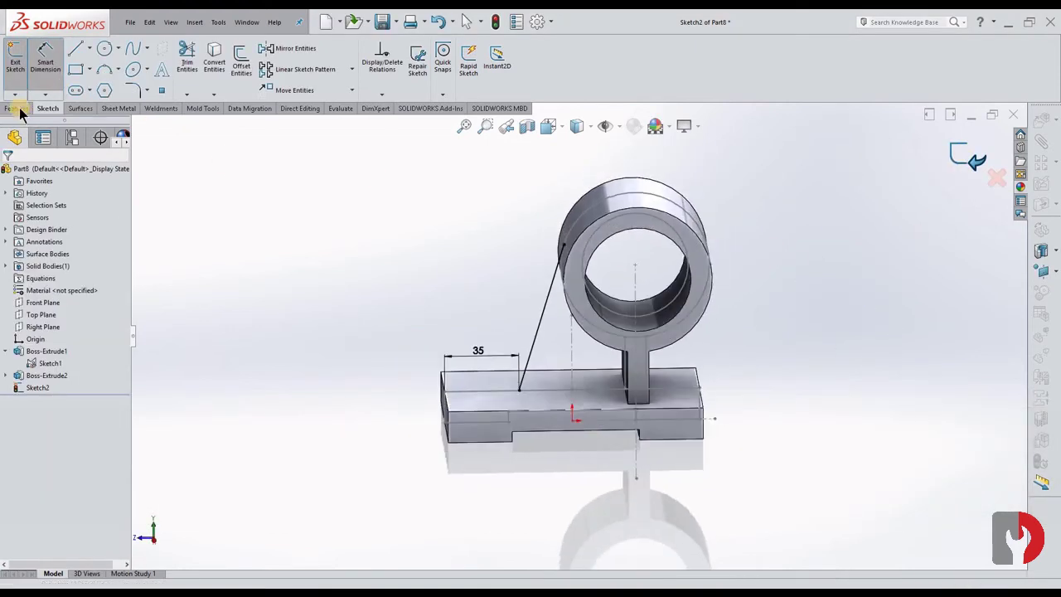
left_click(18, 109)
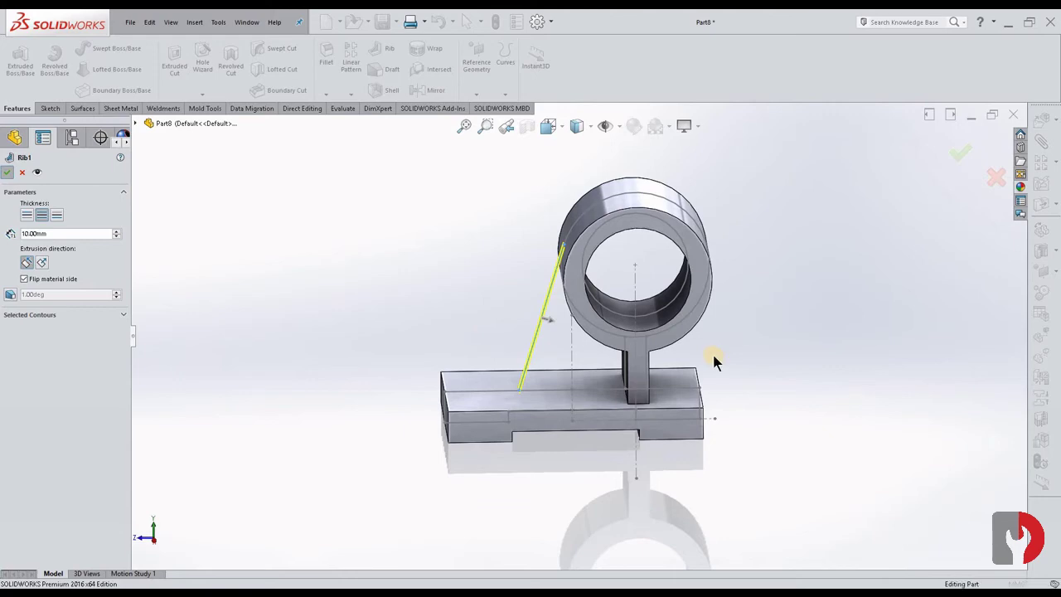
key("Return")
- Sketch a circle on the plate's upper face, near a corner at the end the rib faces
middle_click_drag(711, 357, 486, 408)
left_click(491, 406)
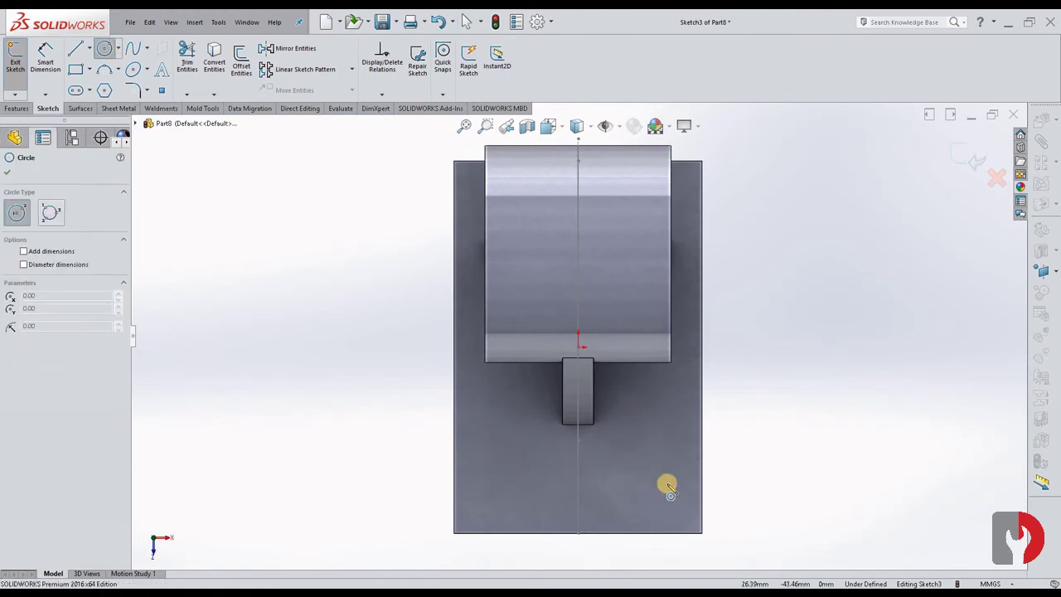
left_click_drag(654, 491, 662, 507)
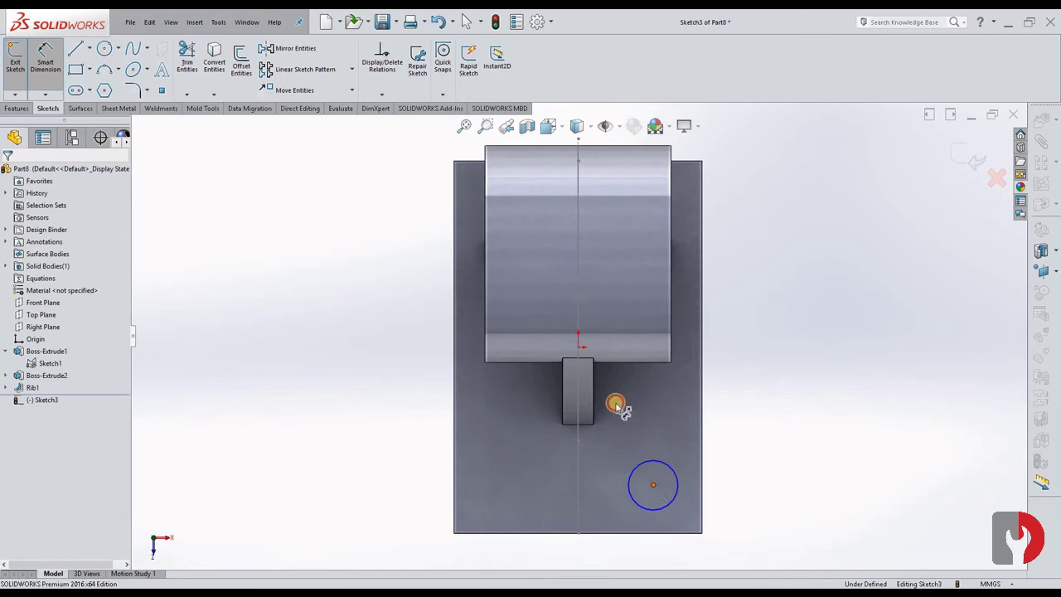
- Dimension the circle's center 45 mm from the origin along the plate's length
left_click(578, 348)
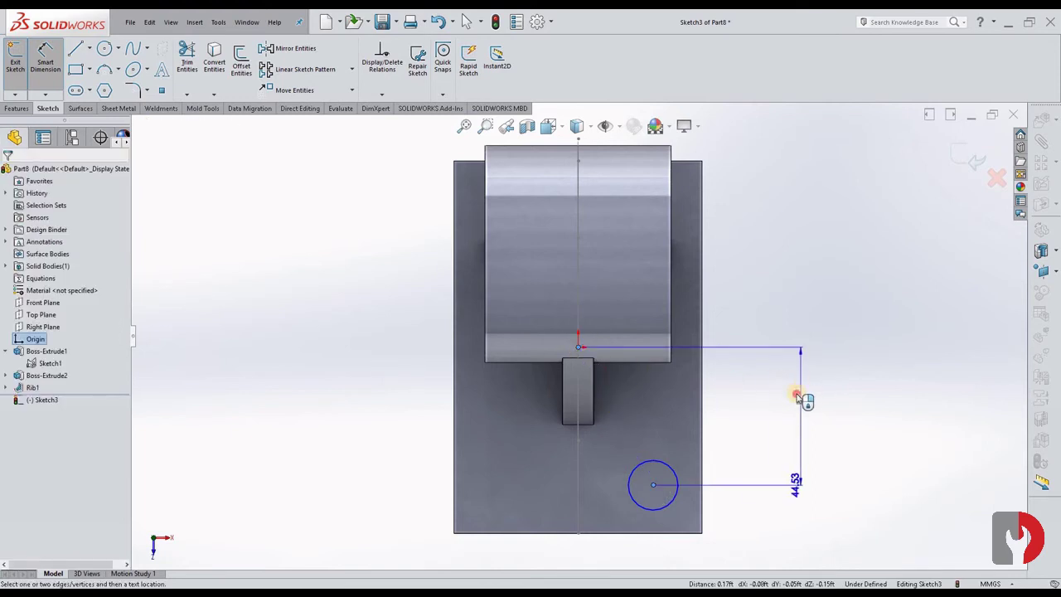
left_click(798, 398)
type("45")
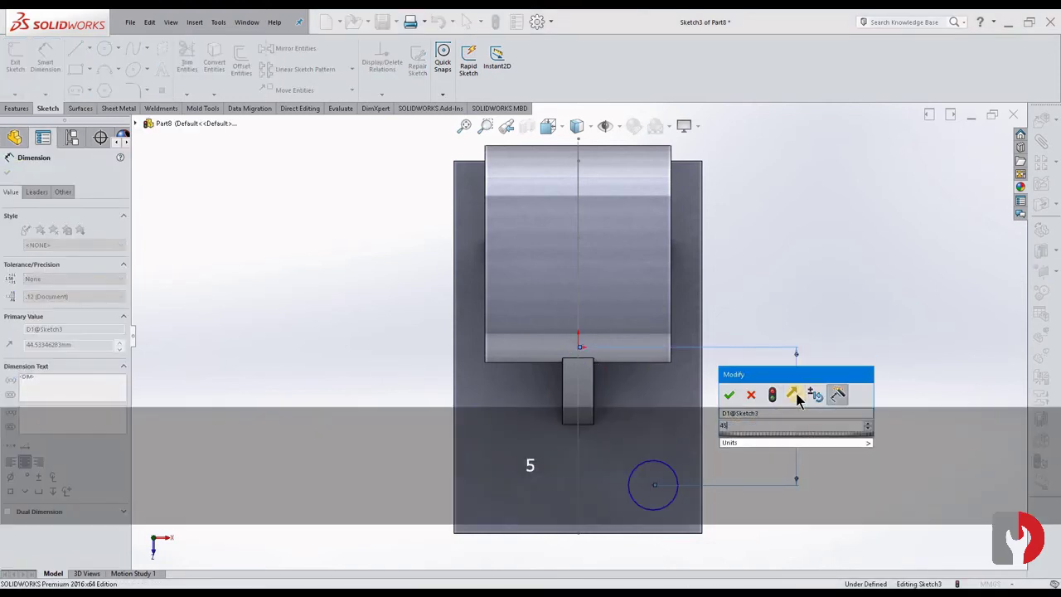
key("Return")
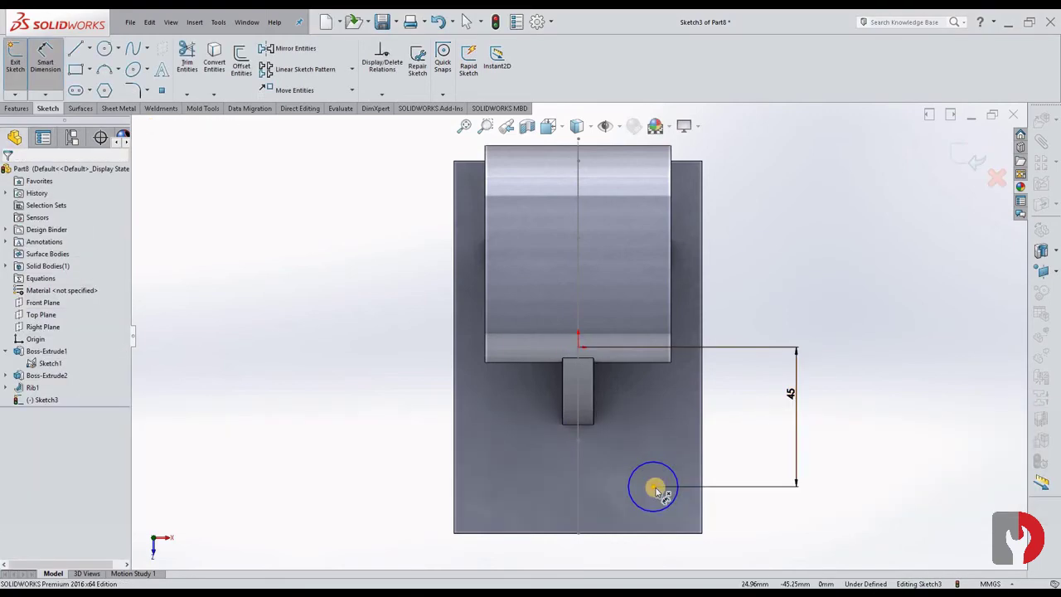
- Dimension the circle's center 25 mm from the origin across the plate's width
left_click(653, 487)
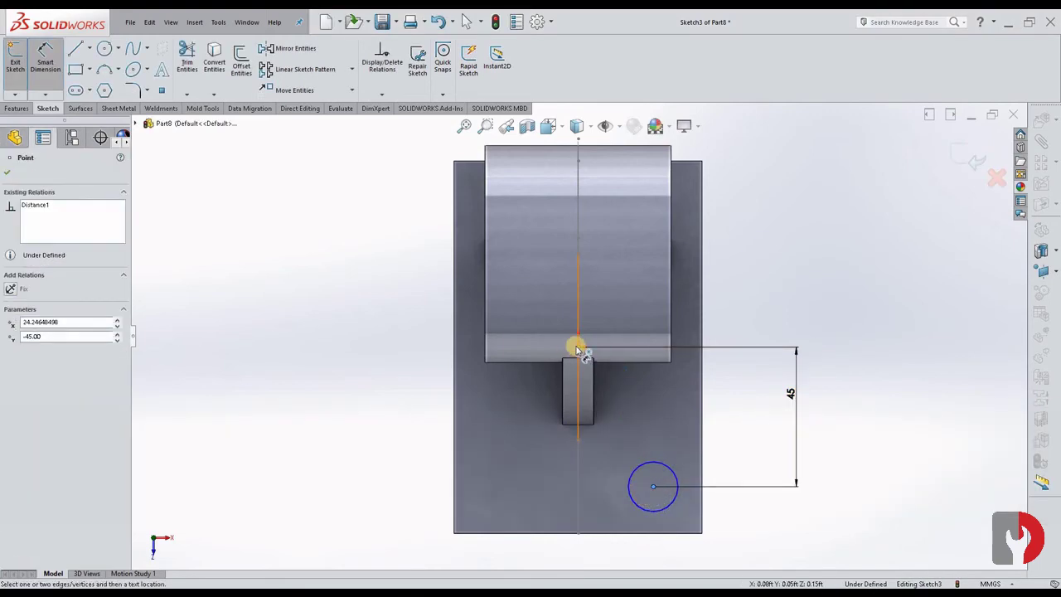
left_click(578, 357)
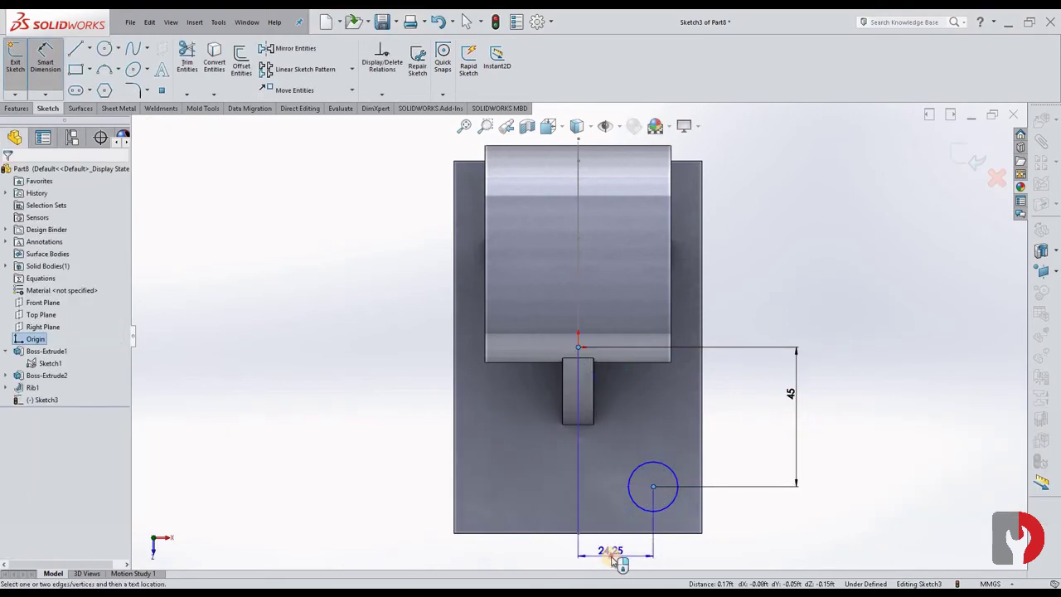
left_click(611, 559)
type("25")
key("Return")
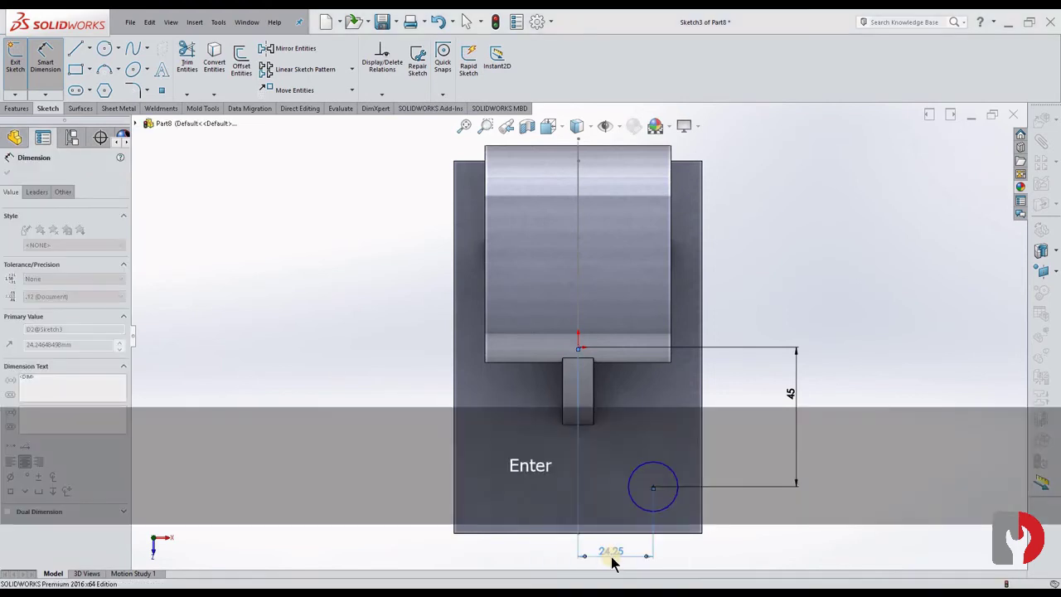
left_click(791, 541)
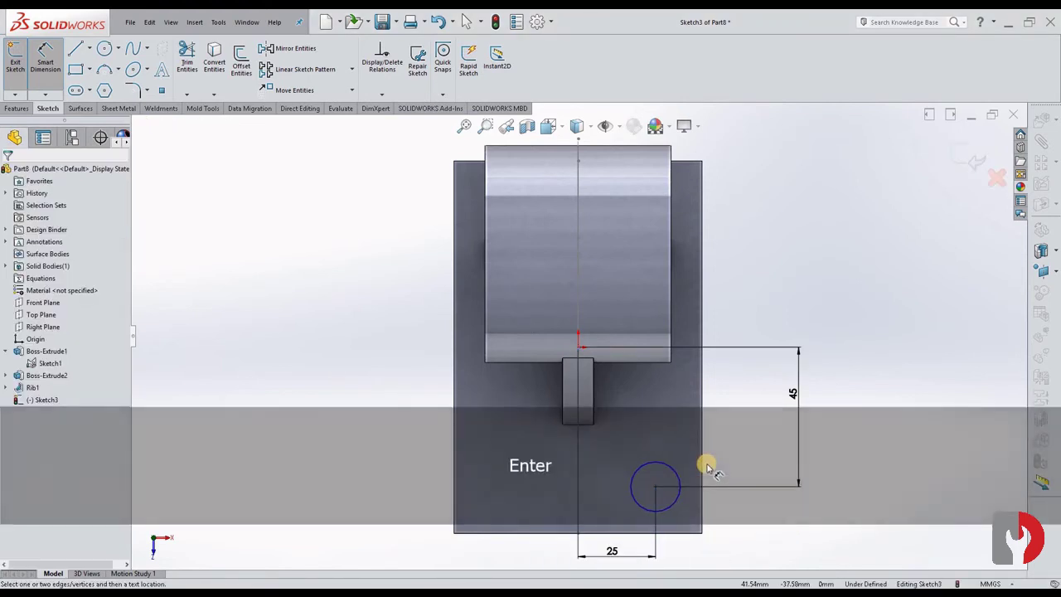
- Dimension the circle on the plate to a diameter of 10 mm
scroll(714, 479, "down", 3)
scroll(671, 493, "up", 3)
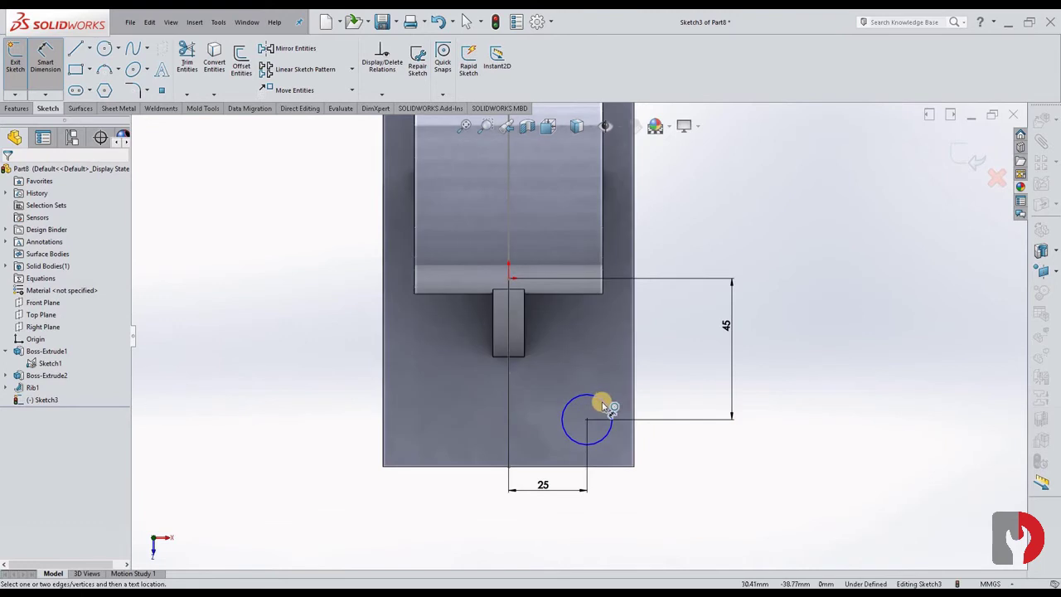
left_click(603, 401)
left_click(678, 355)
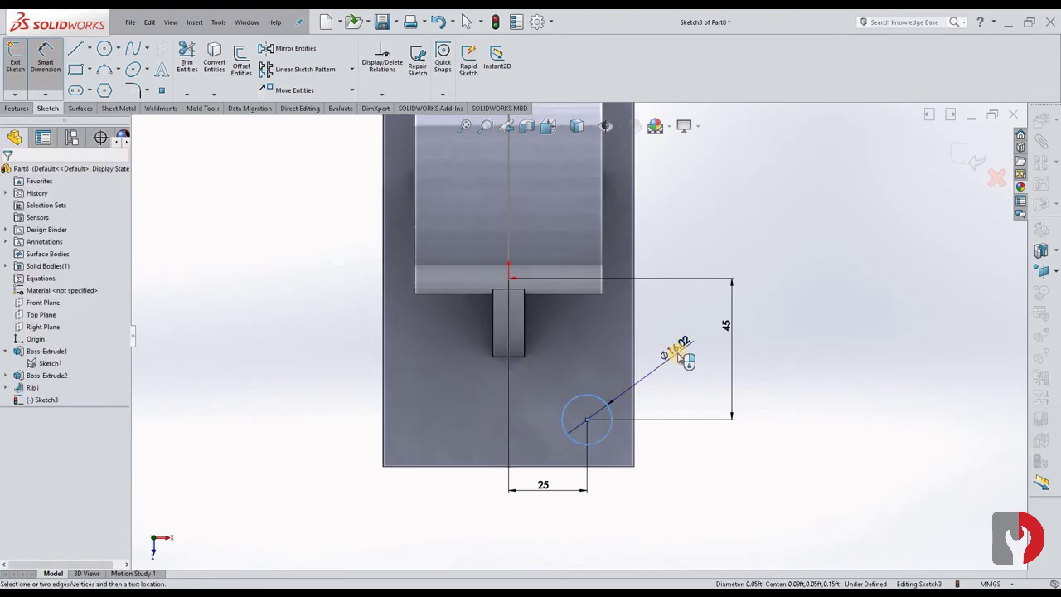
key("Return")
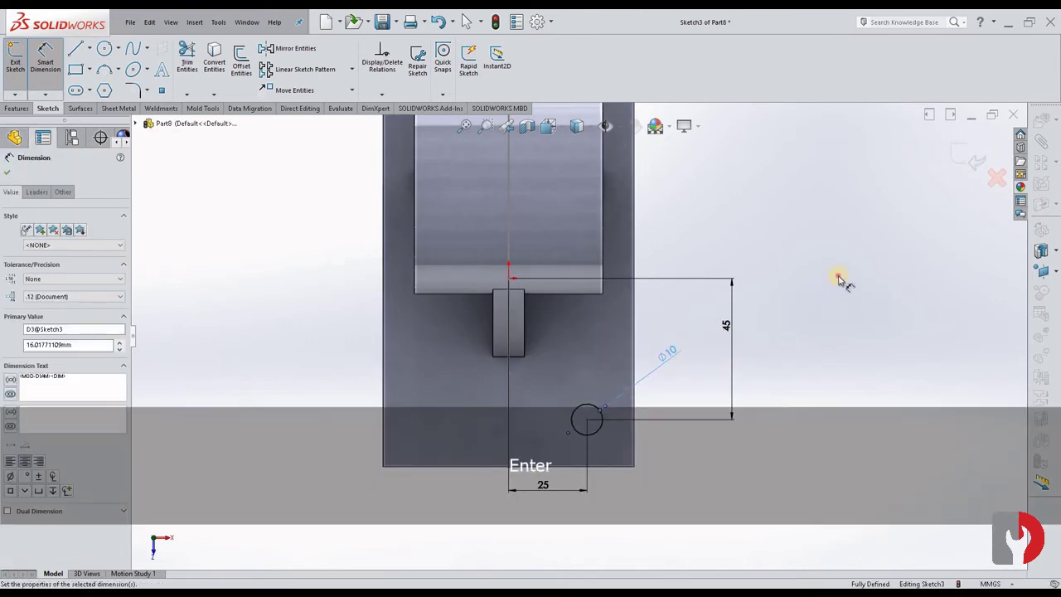
left_click(264, 201)
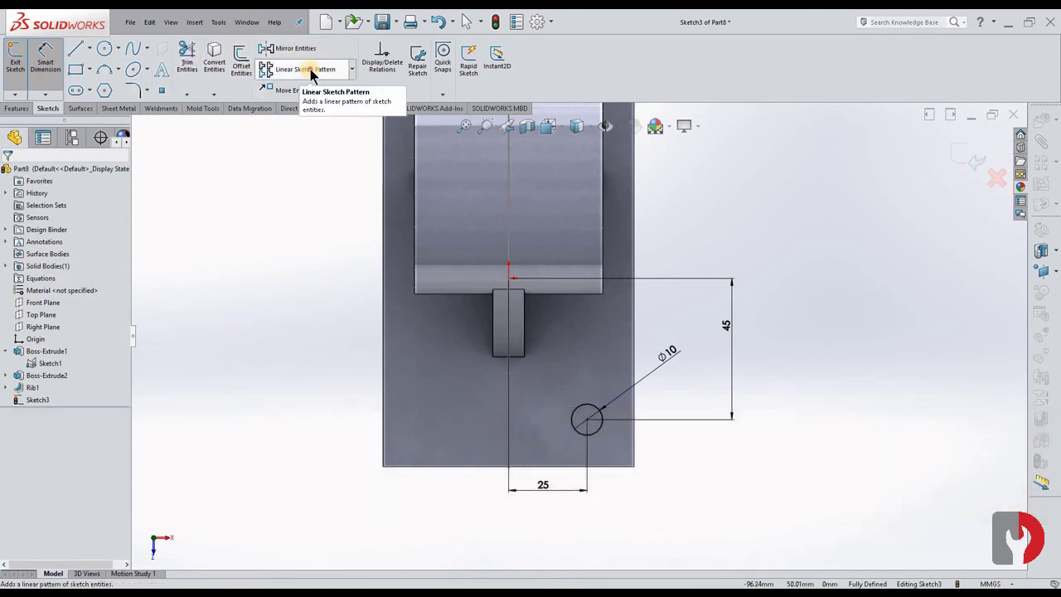
- Create a linear sketch pattern of the circle with two instances 50 mm apart along reversed X and two instances 90 mm apart along Y
left_click(311, 73)
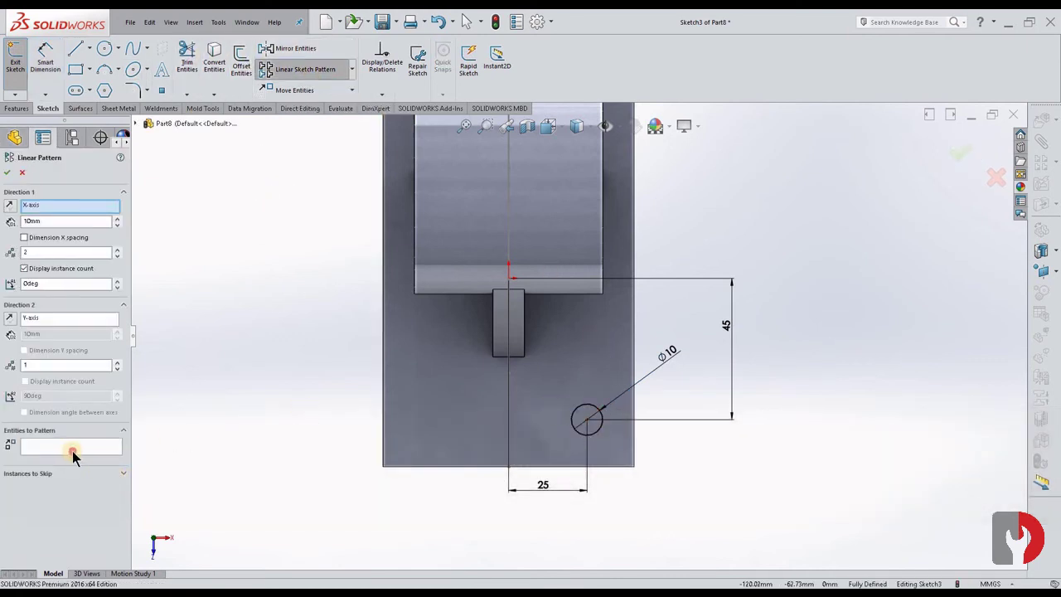
left_click(72, 452)
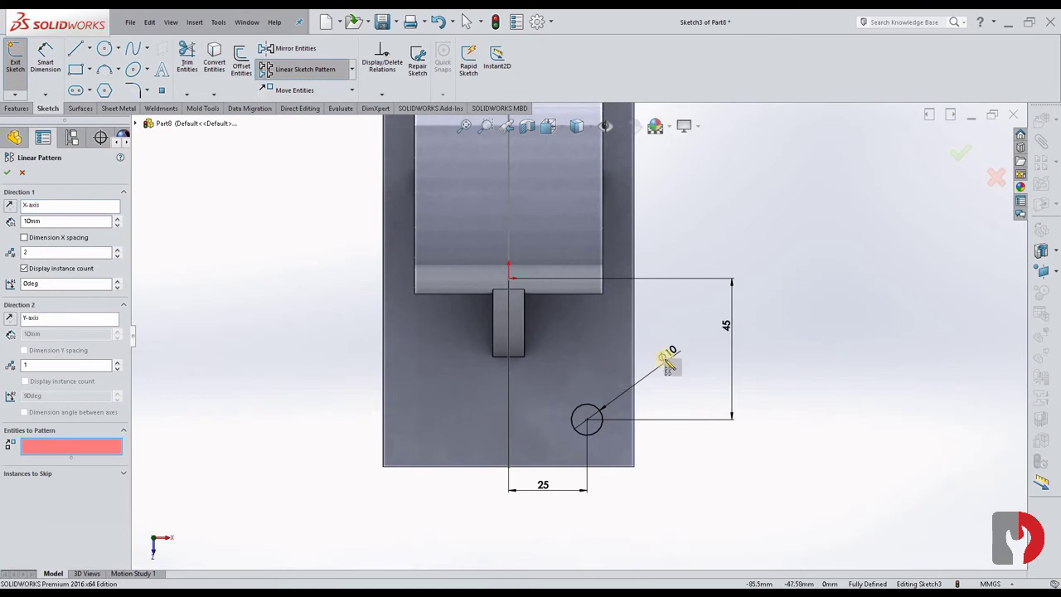
left_click(589, 409)
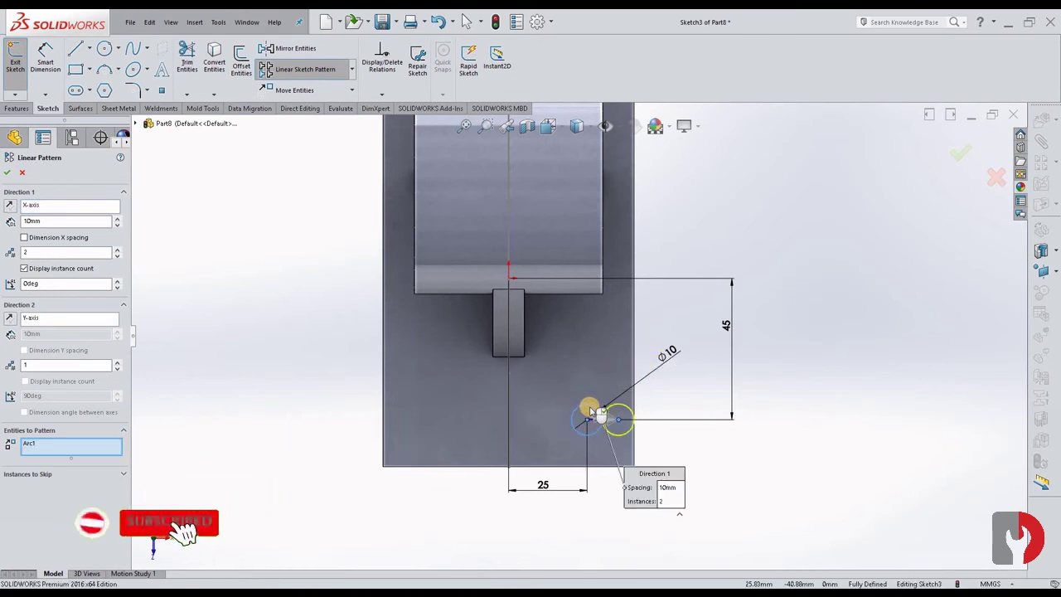
left_click(38, 220)
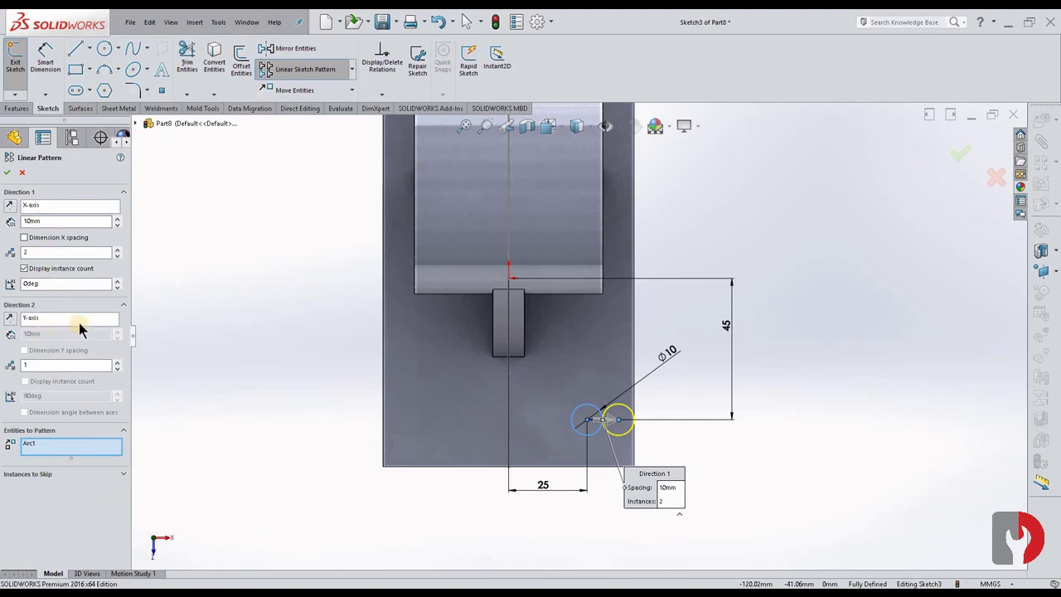
left_click(117, 362)
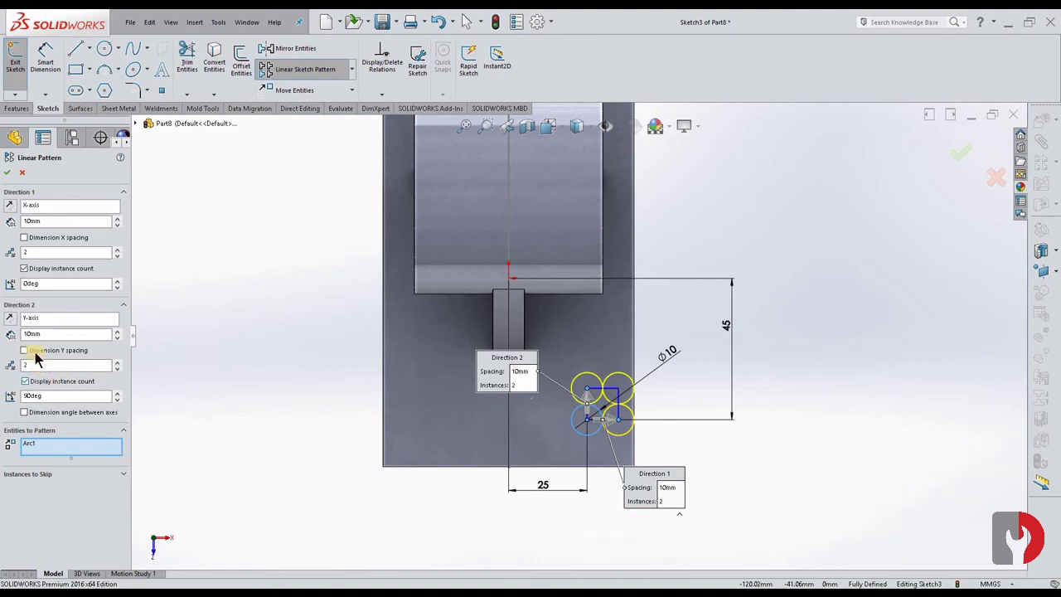
left_click_drag(26, 221, 14, 220)
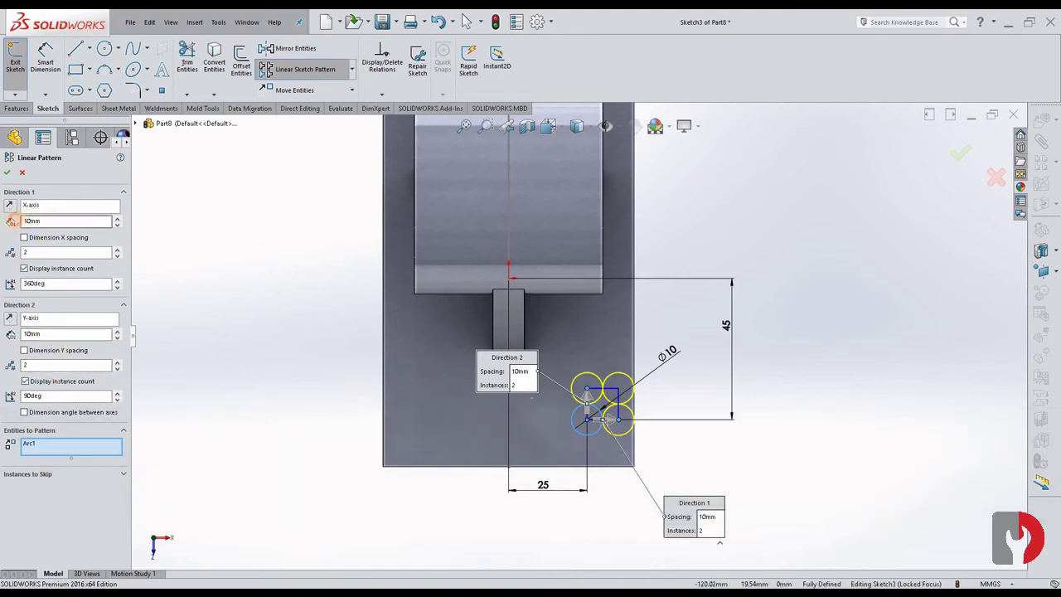
type("5")
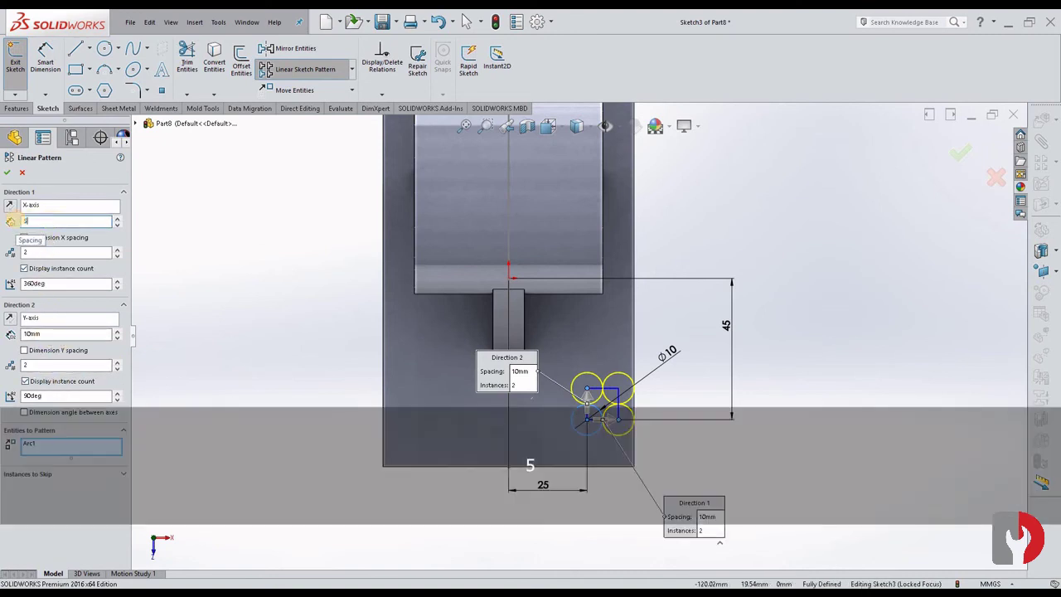
left_click(10, 206)
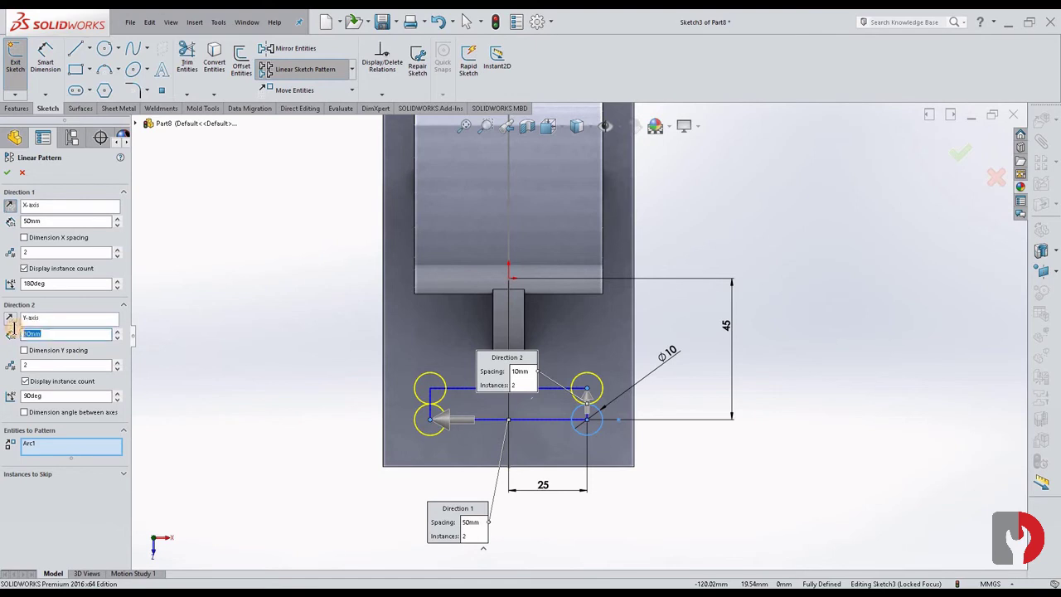
type("90")
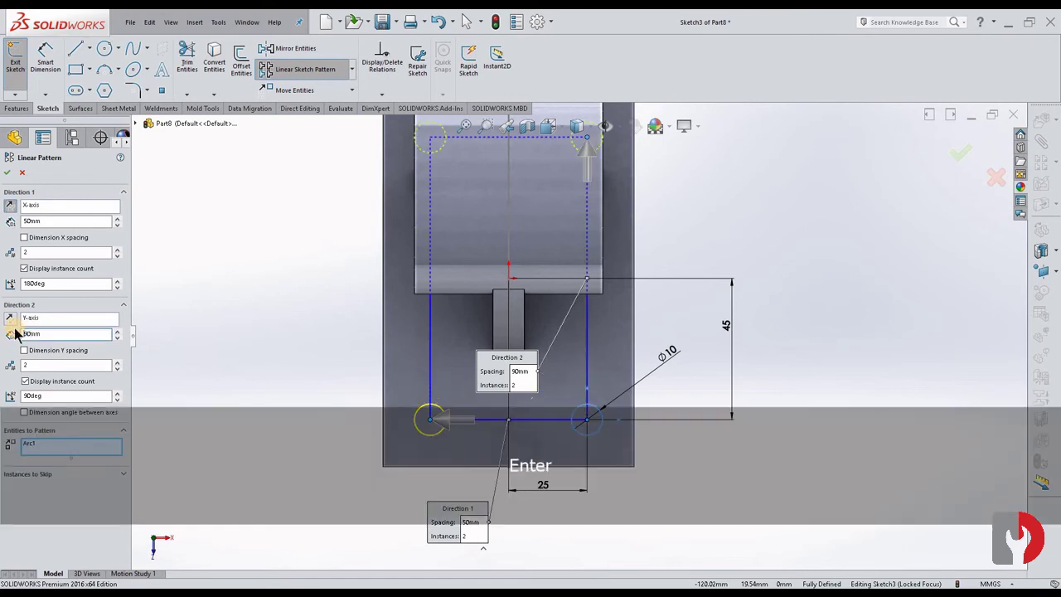
left_click(8, 171)
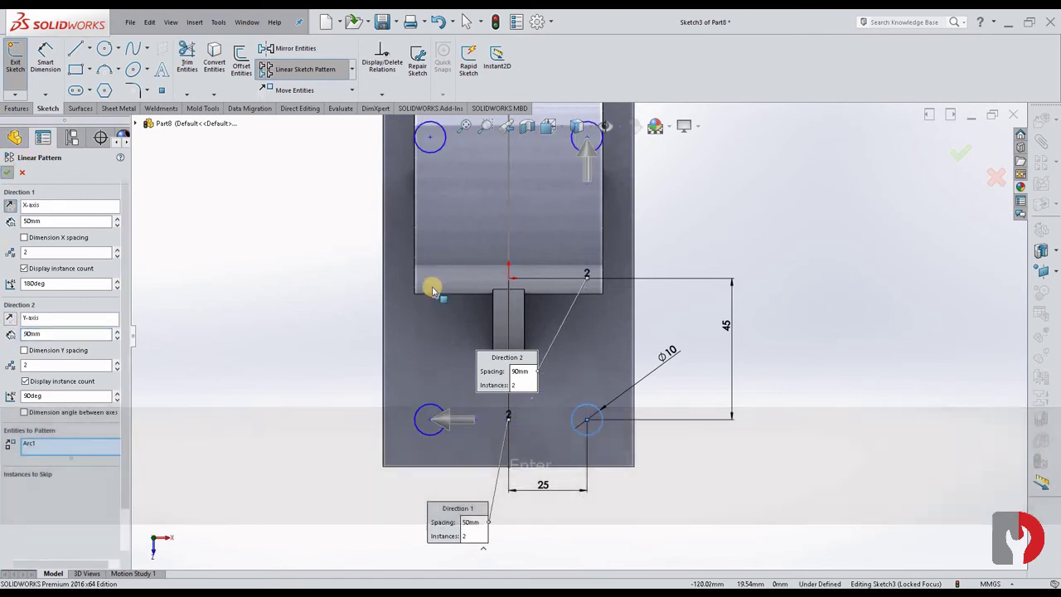
- Cut the four patterned circles through the base plate with an Extruded Cut using the Up To Next end condition
mouse_move(639, 431)
middle_mouse_down()
mouse_move(663, 289)
mouse_move(741, 251)
mouse_move(749, 318)
mouse_move(601, 343)
mouse_move(543, 319)
middle_mouse_up()
left_click(12, 109)
left_click(13, 109)
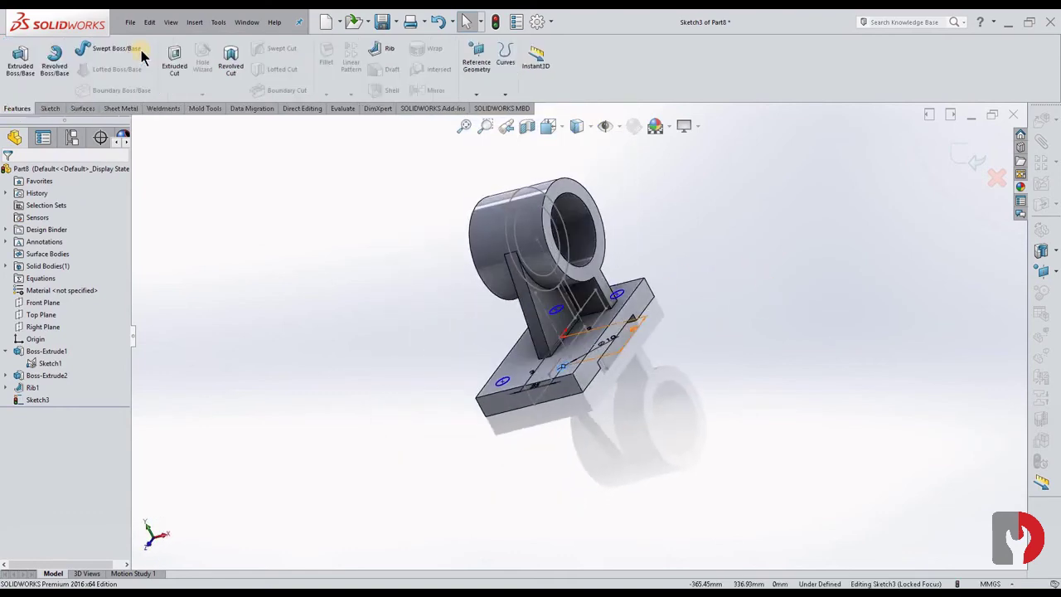
left_click(174, 60)
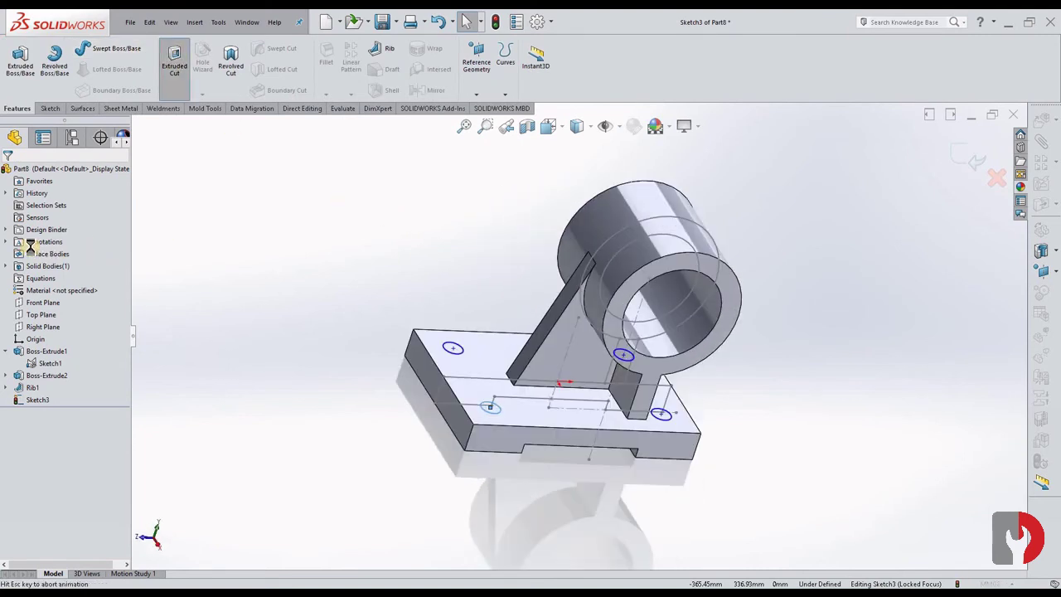
left_click(61, 242)
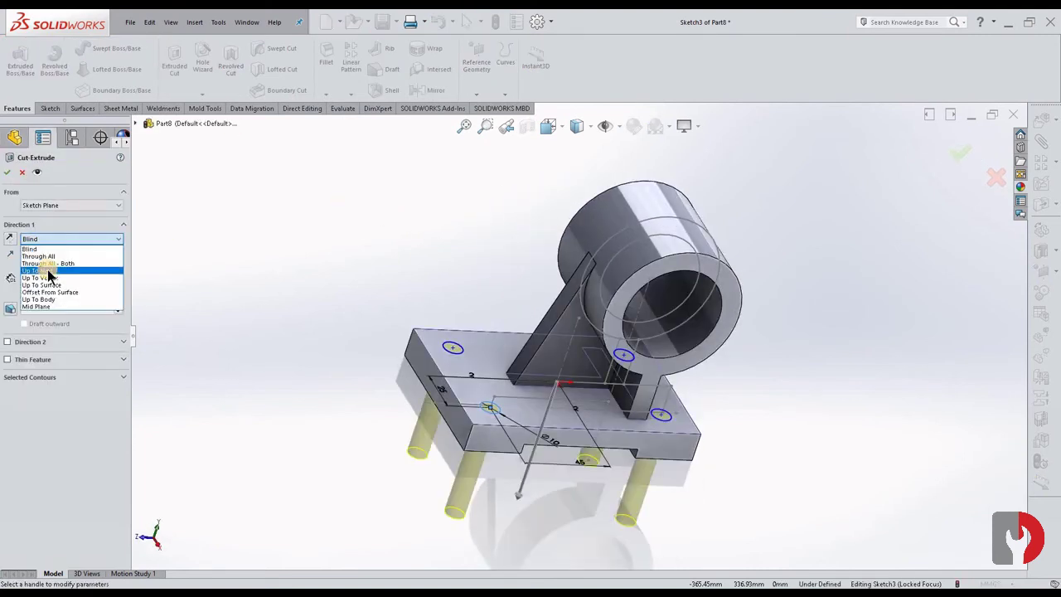
left_click(50, 272)
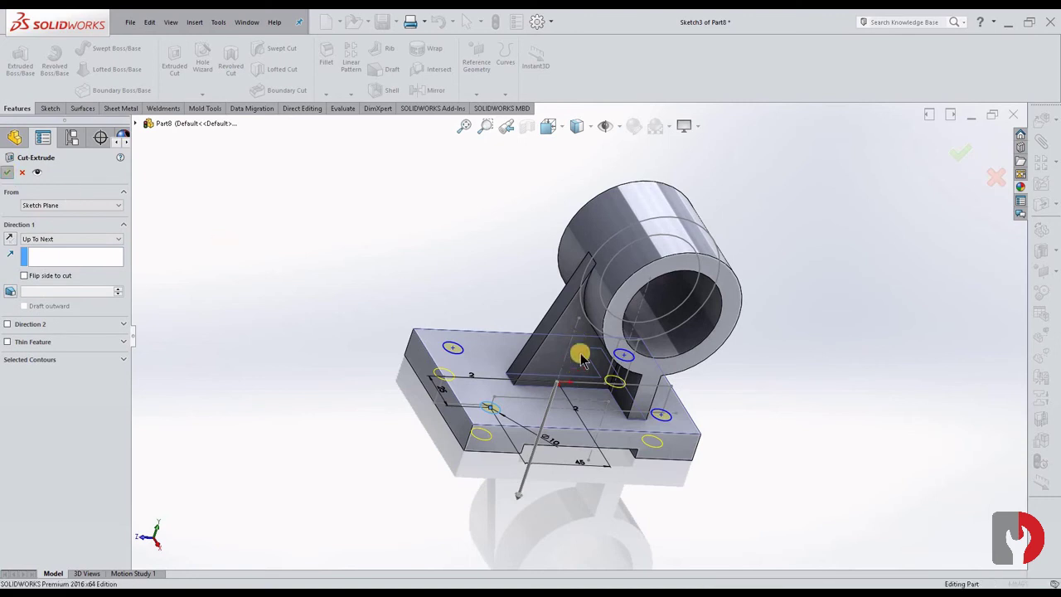
key("Return")
- Hide the base profile sketch that still shows around the ring and plate
left_click(628, 231)
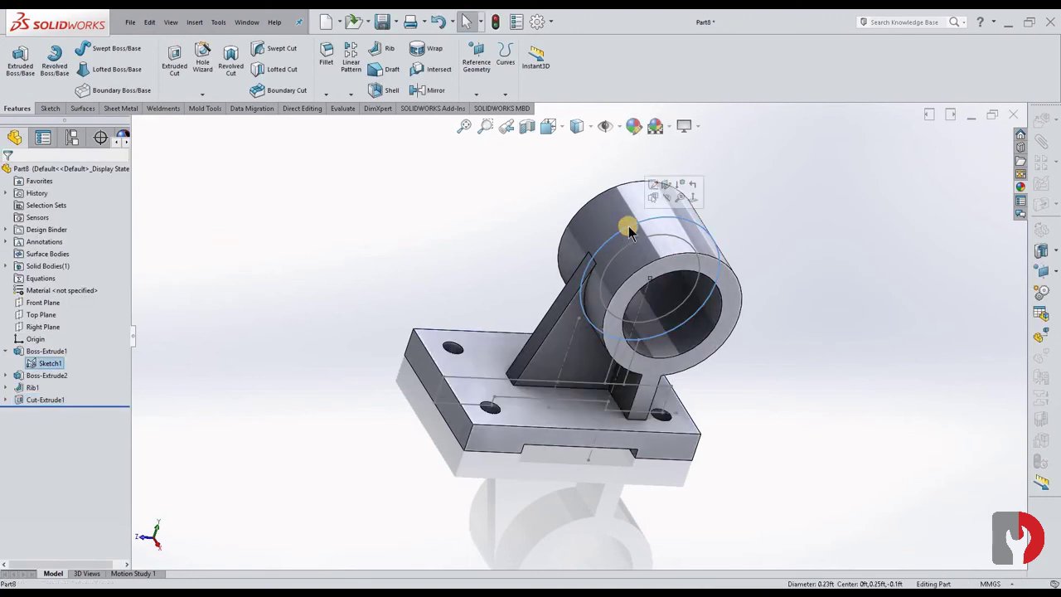
left_click(666, 198)
mouse_move(682, 414)
middle_mouse_down()
mouse_move(710, 301)
mouse_move(599, 374)
mouse_move(803, 384)
mouse_move(763, 459)
mouse_move(414, 389)
middle_mouse_up()
- Apply the 1060 Alloy material from the Aluminium Alloys category to the part
left_click(39, 291)
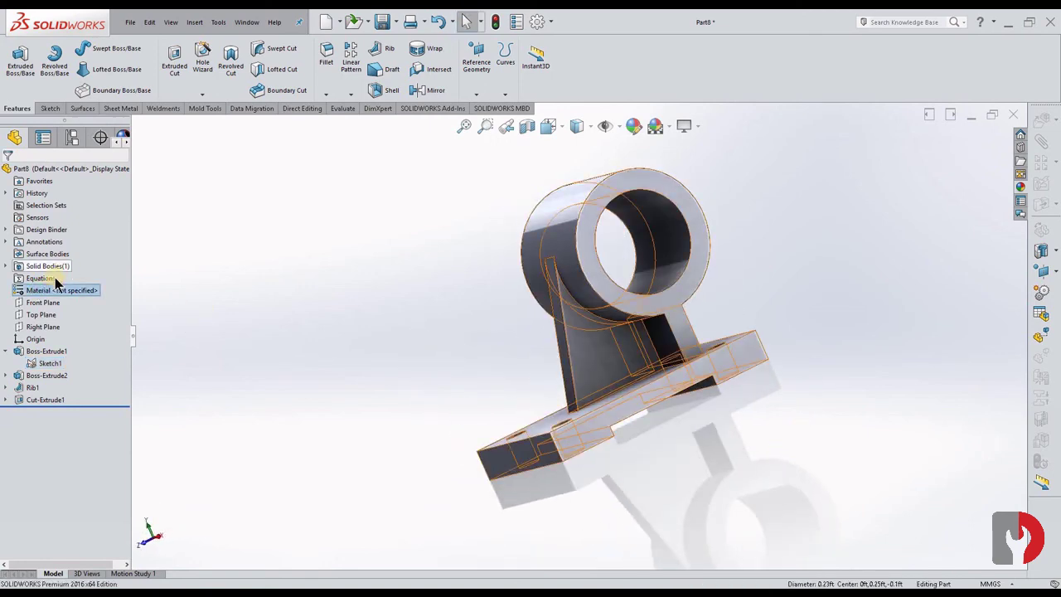
right_click(48, 290)
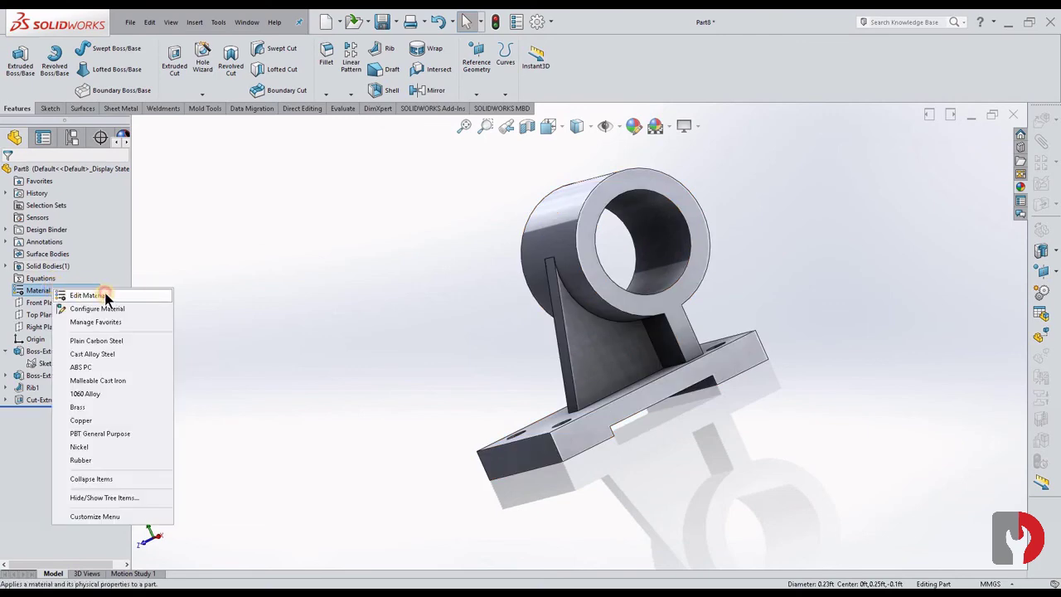
left_click(106, 296)
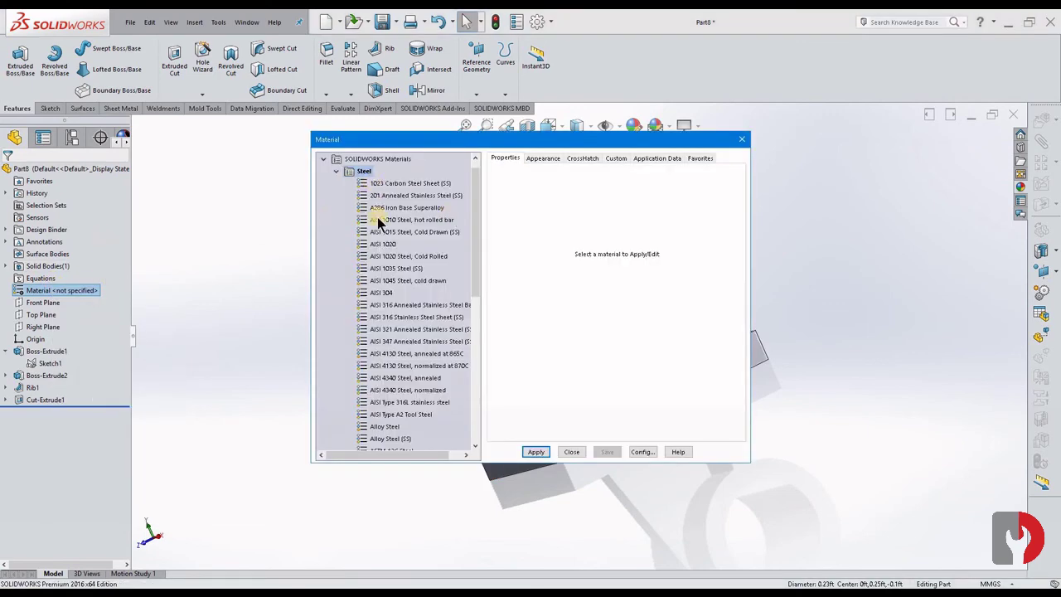
scroll(377, 222, "down", 9)
left_click(336, 244)
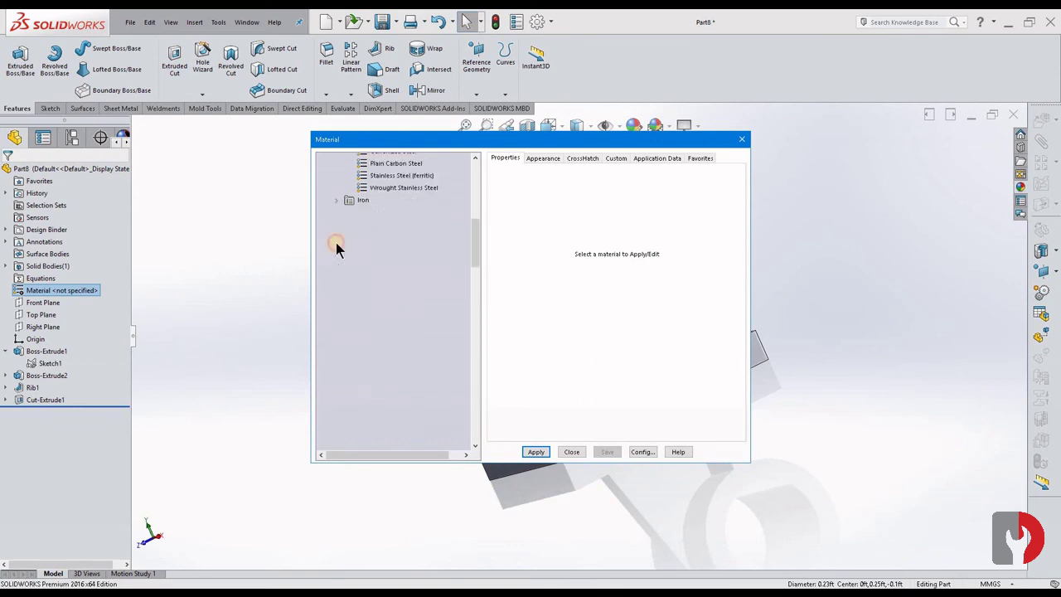
left_click(383, 171)
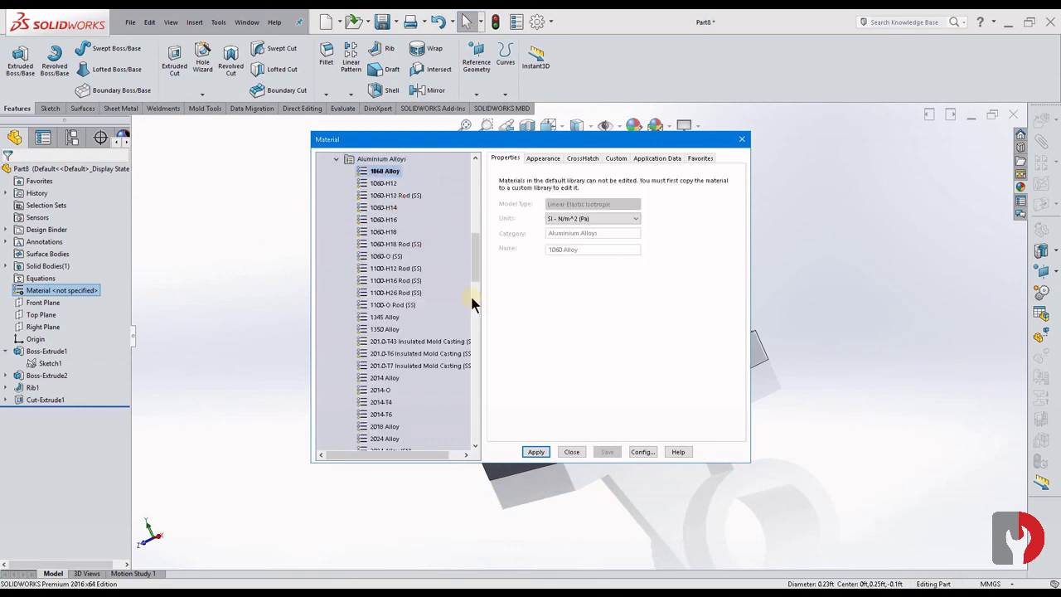
left_click(536, 452)
left_click(572, 452)
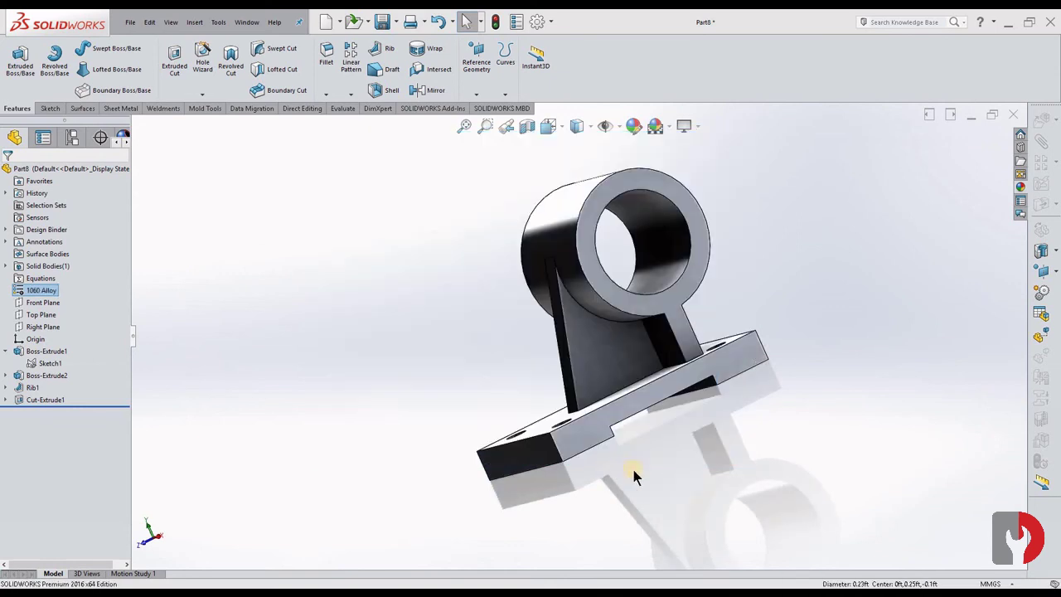
middle_click_drag(750, 407, 776, 423)
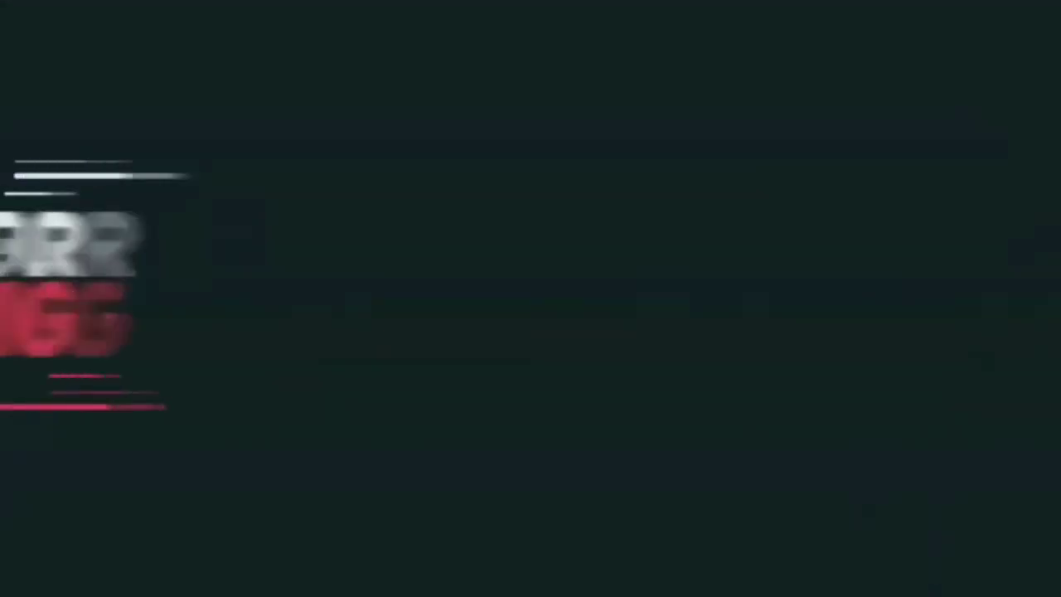